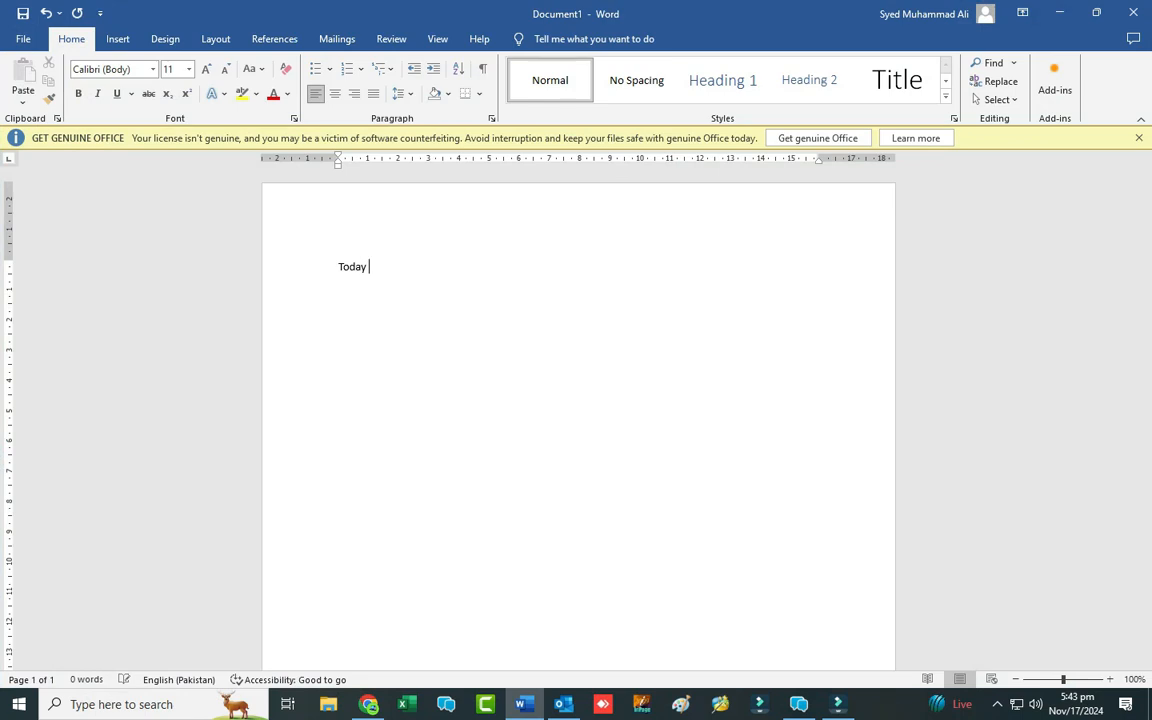
Step: Continue the sentence with "i am going how to help from ChatGPT and how to loging in chaetGPT", correcting the misspelled "chetGPT" along the way
{"action": "type", "text": "i am going how"}
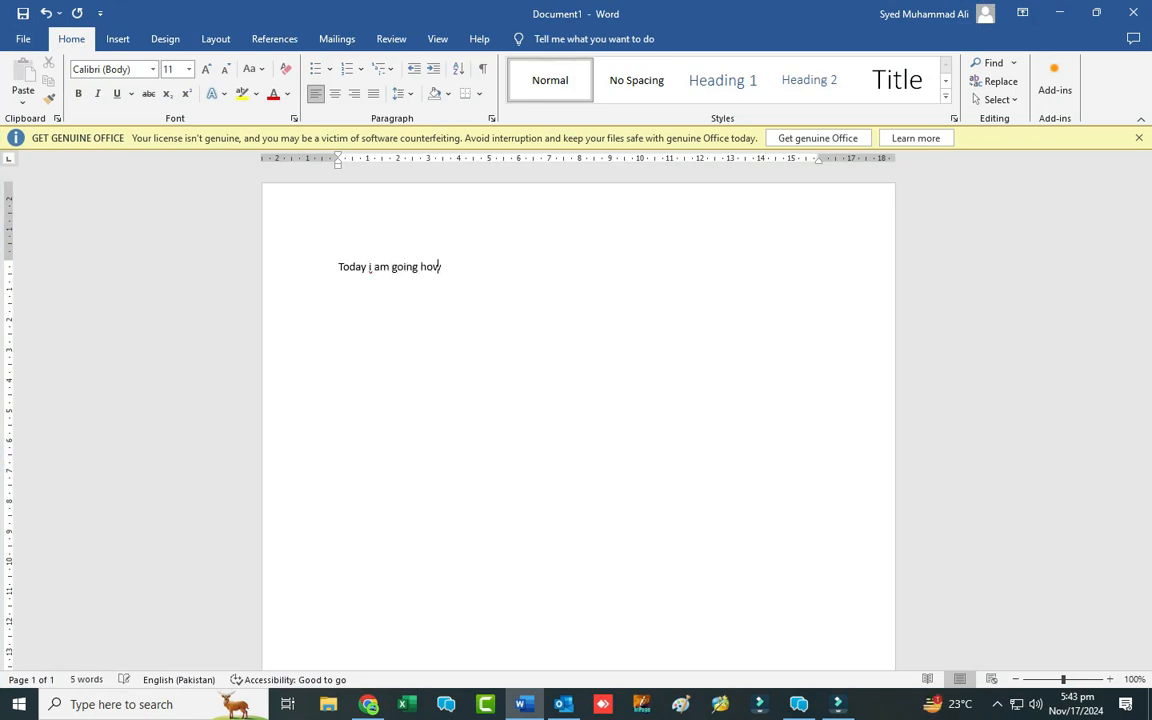
{"action": "type", "text": " to help from chetGPT"}
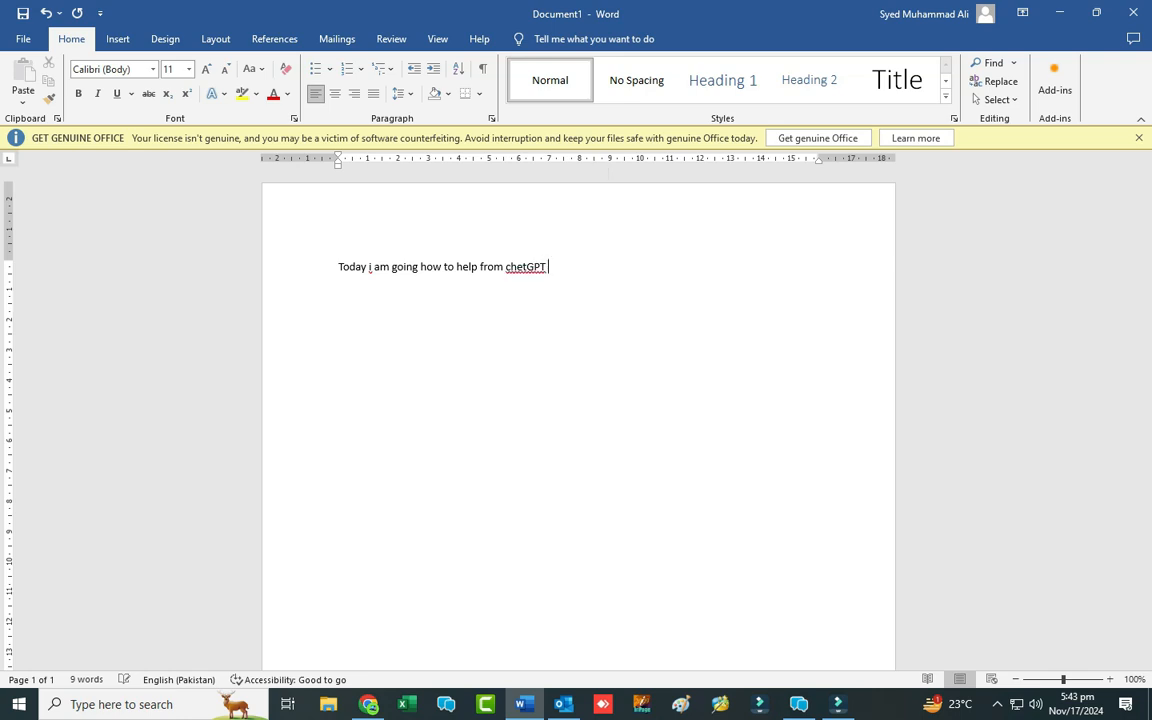
{"action": "right_click", "coordinate": [530, 266]}
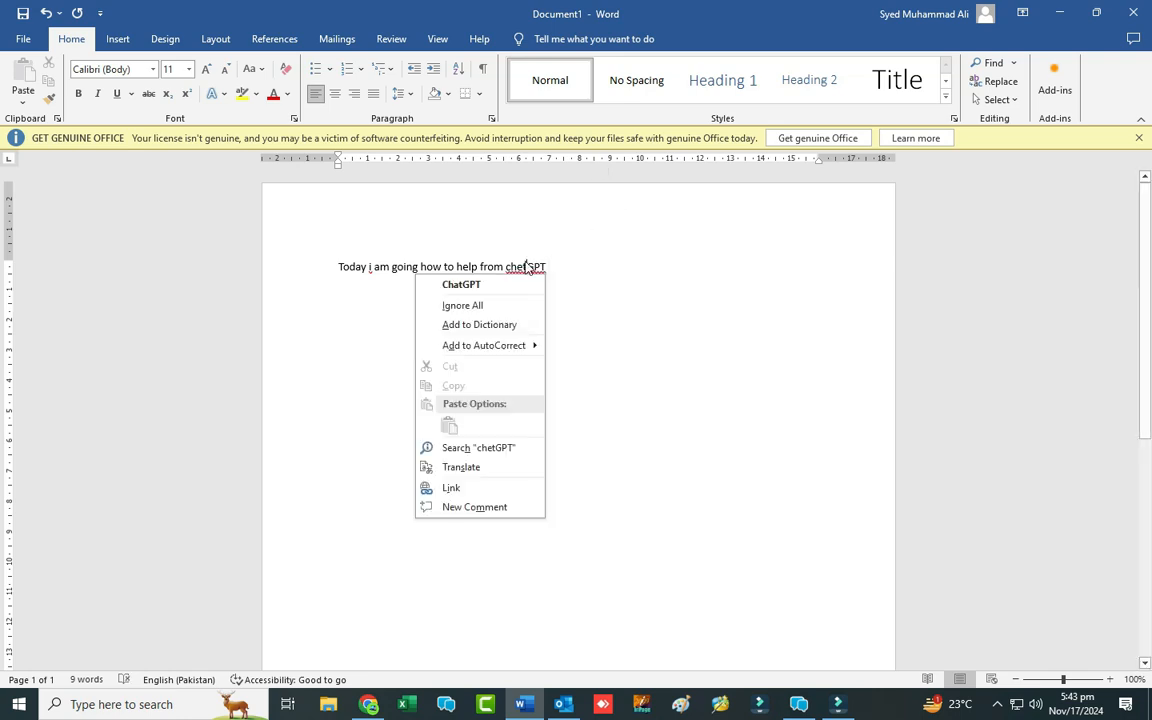
{"action": "left_click", "coordinate": [513, 278]}
{"action": "type", "text": "and how "}
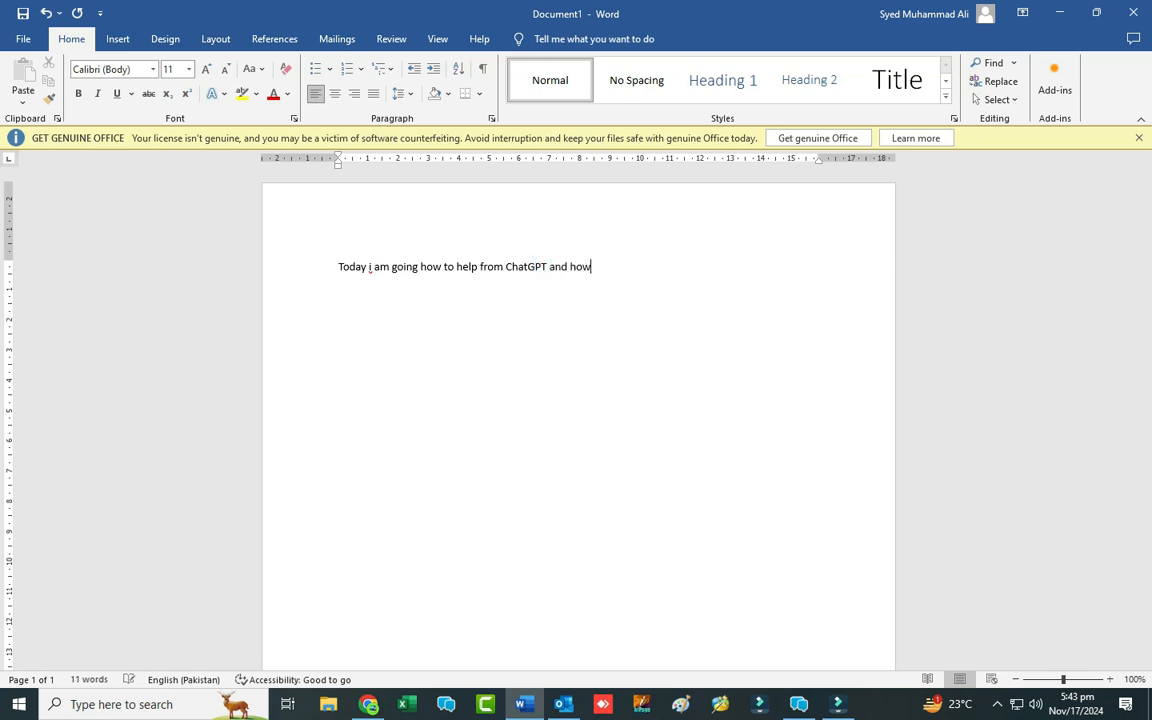
{"action": "type", "text": "to loging in chaetGPT"}
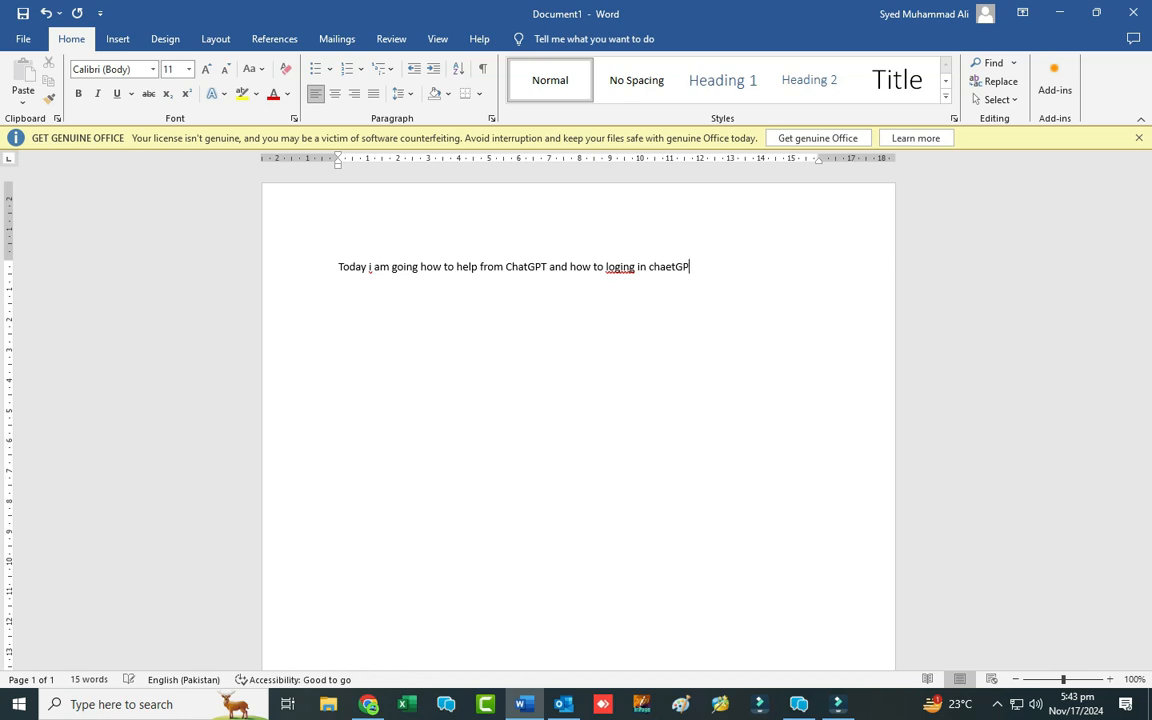
Step: Correct "loging" to "Loging" and "chaetGPT" to "ChatGPT" with the suggested spellings
{"action": "right_click", "coordinate": [621, 267]}
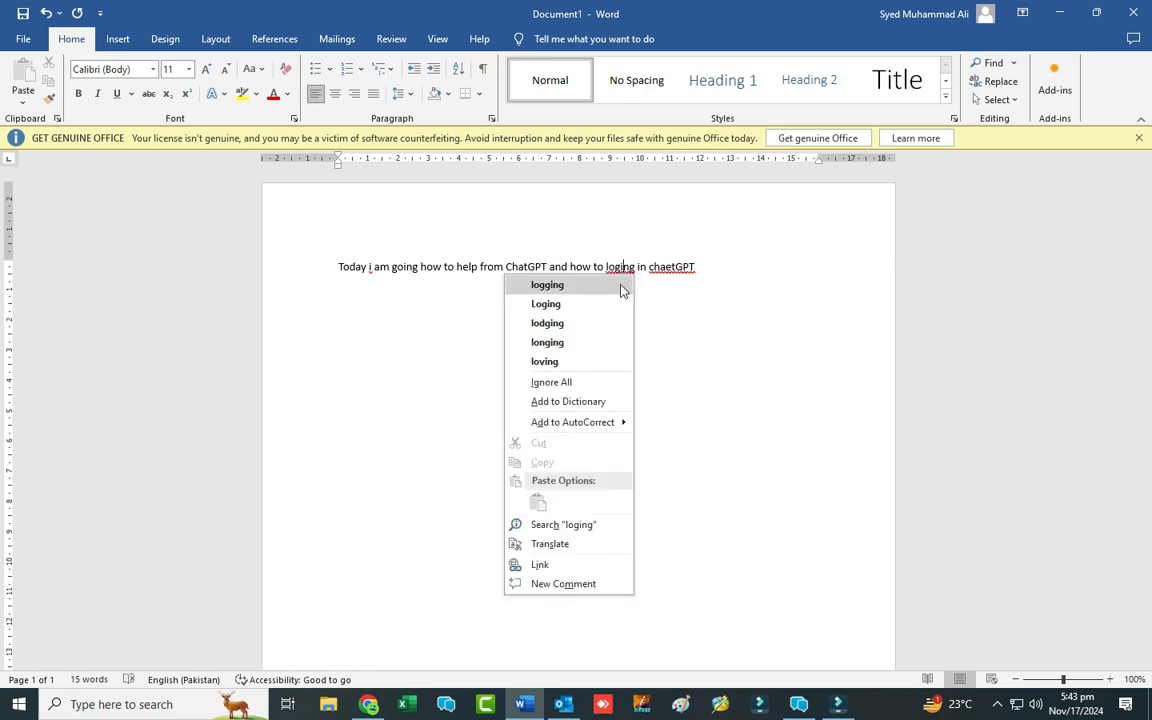
{"action": "left_click", "coordinate": [614, 303]}
{"action": "right_click", "coordinate": [678, 268]}
{"action": "left_click", "coordinate": [674, 285]}
{"action": "left_click", "coordinate": [709, 266]}
Step: Leave a gap below the opening sentence and add the lines "So, lets start" and "1 open any browser and type ChatGPT."
{"action": "key", "text": "Return"}
{"action": "key", "text": "Return"}
{"action": "key", "text": "Return"}
{"action": "type", "text": "So"}
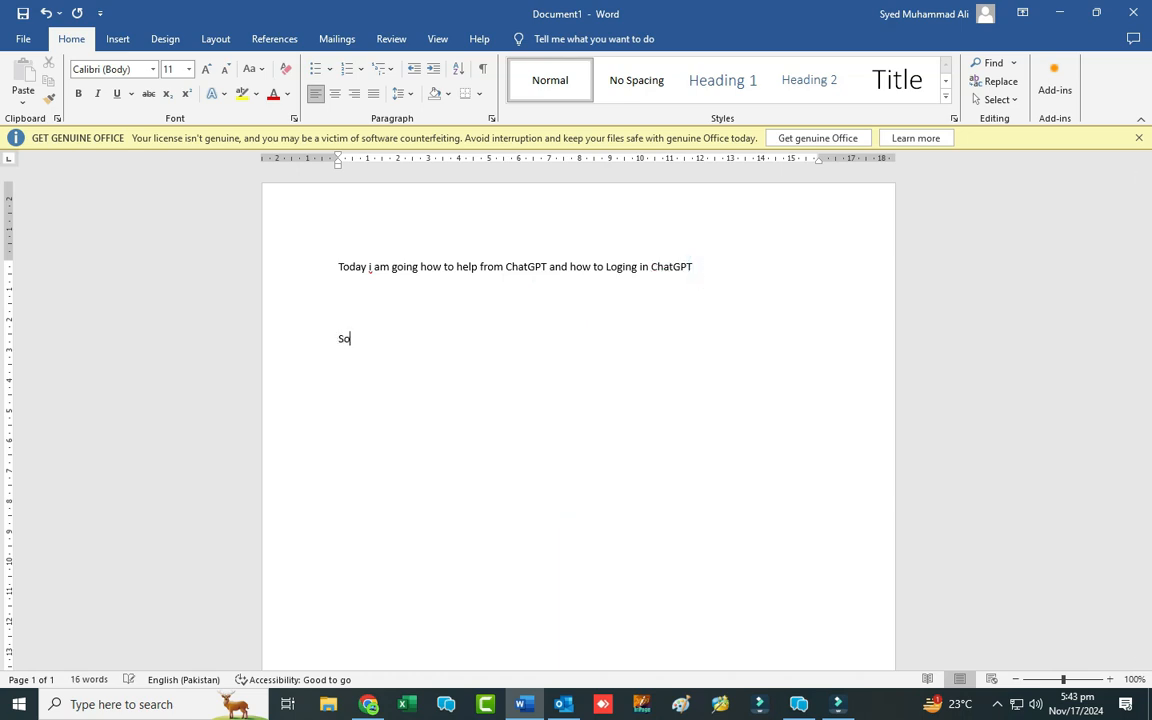
{"action": "type", "text": ", lets start"}
{"action": "key", "text": "Return"}
{"action": "type", "text": "1 open any browser  and "}
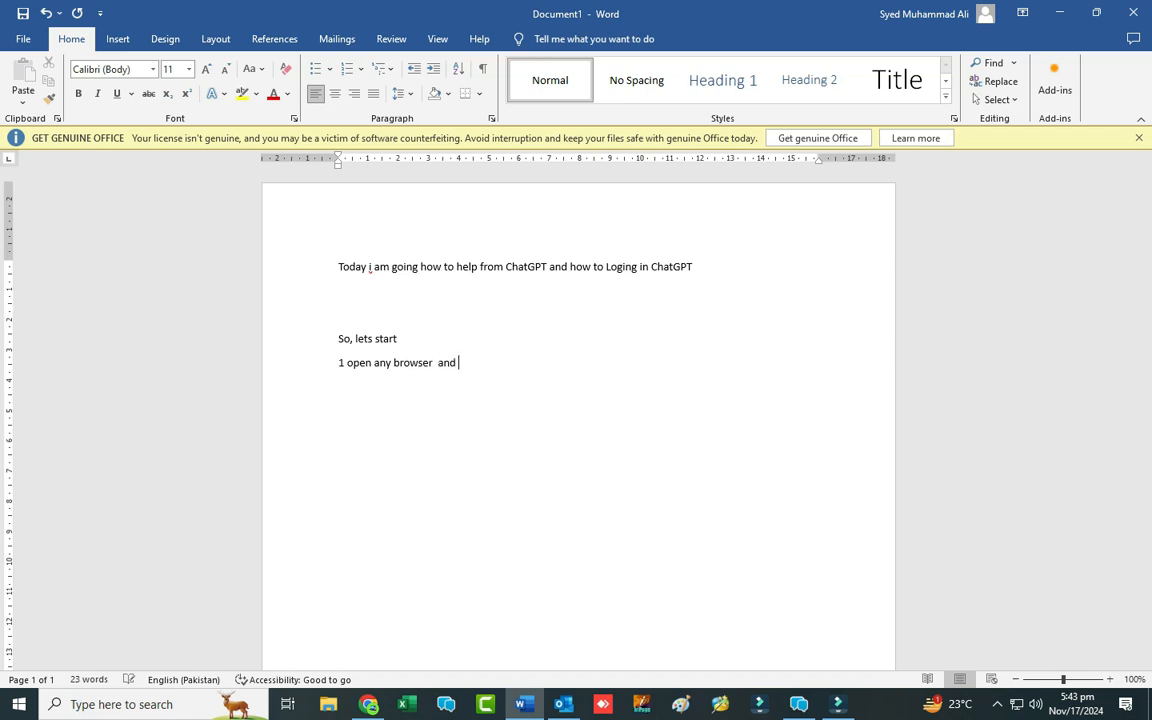
{"action": "type", "text": "type chatGPT."}
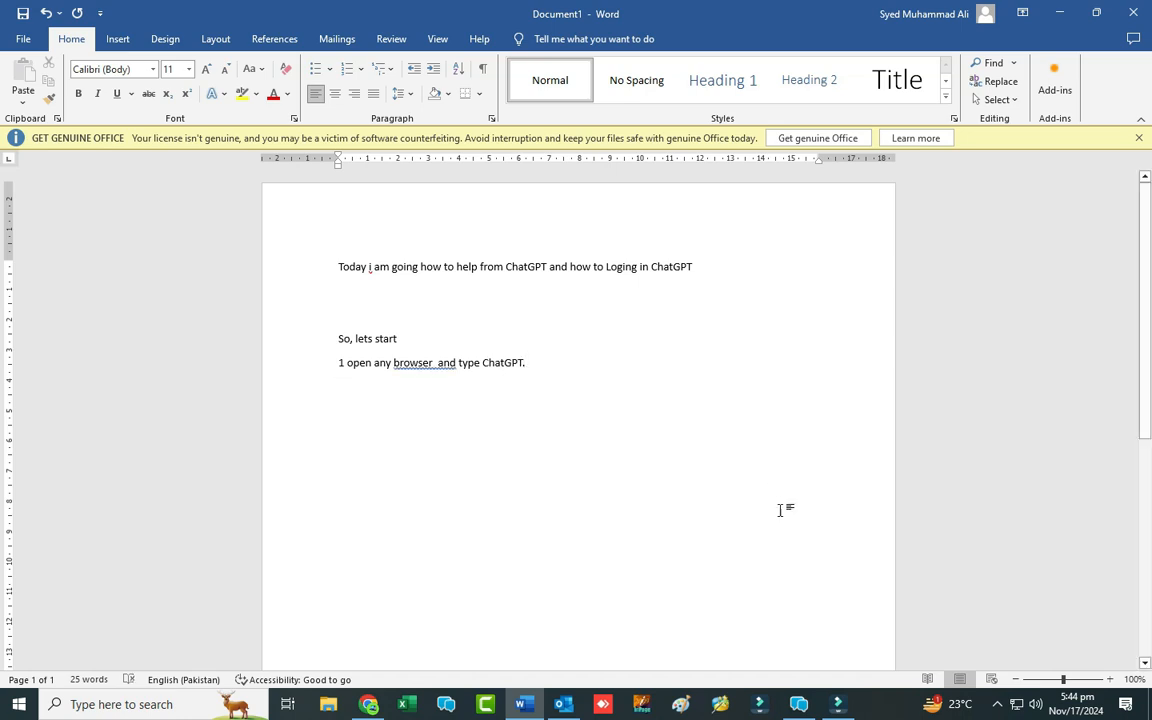
Step: Switch to Chrome, point out the chatgpt.com address and open the ChatGPT login page
{"action": "left_click", "coordinate": [370, 705]}
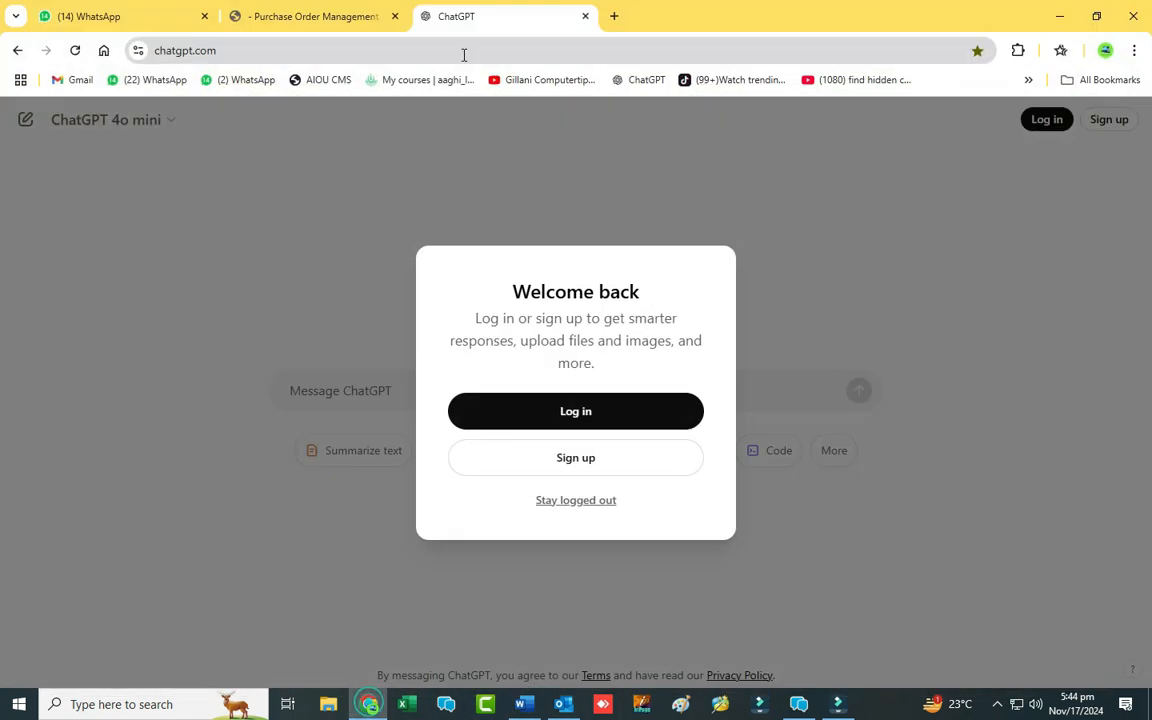
{"action": "left_click", "coordinate": [404, 50]}
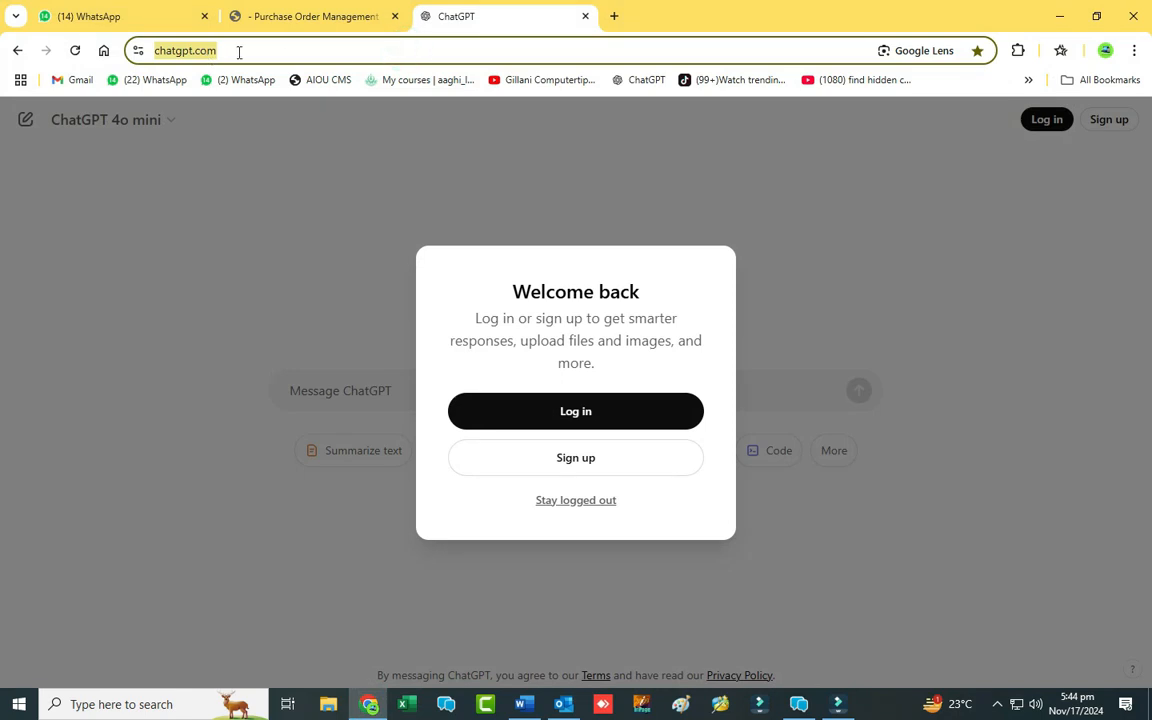
{"action": "left_click", "coordinate": [556, 420]}
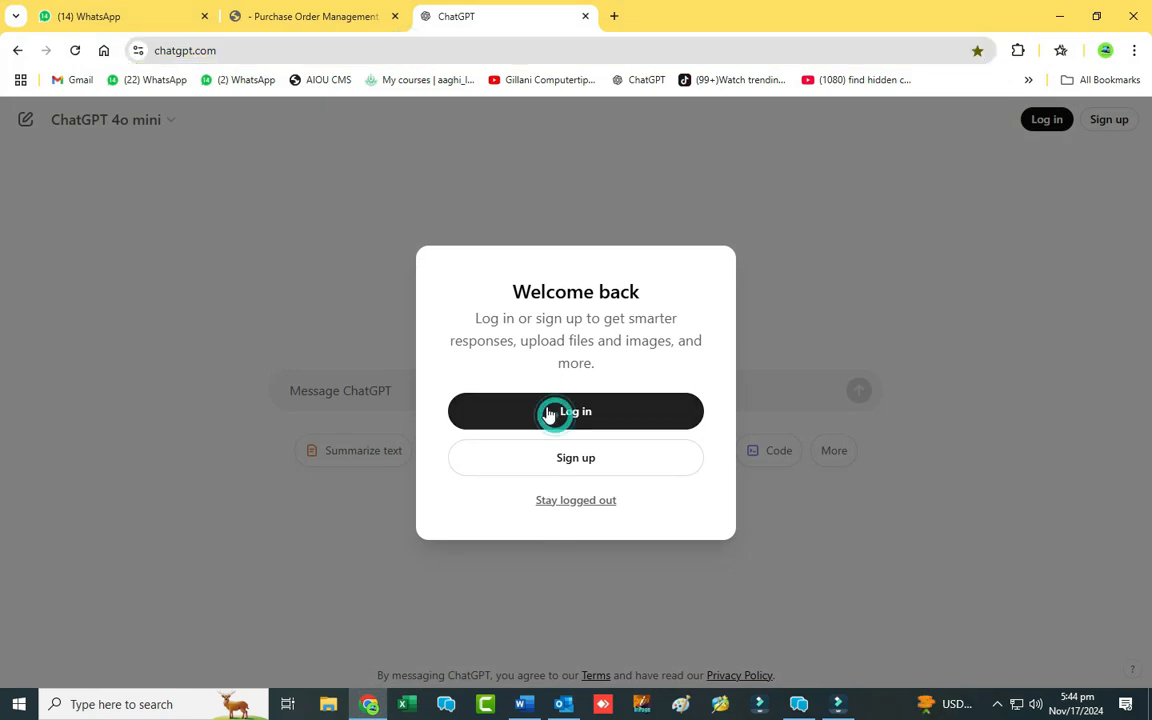
Step: Switch back to Word and add the line "2 click on login button" below the first instruction, followed by a new line
{"action": "left_click", "coordinate": [524, 705]}
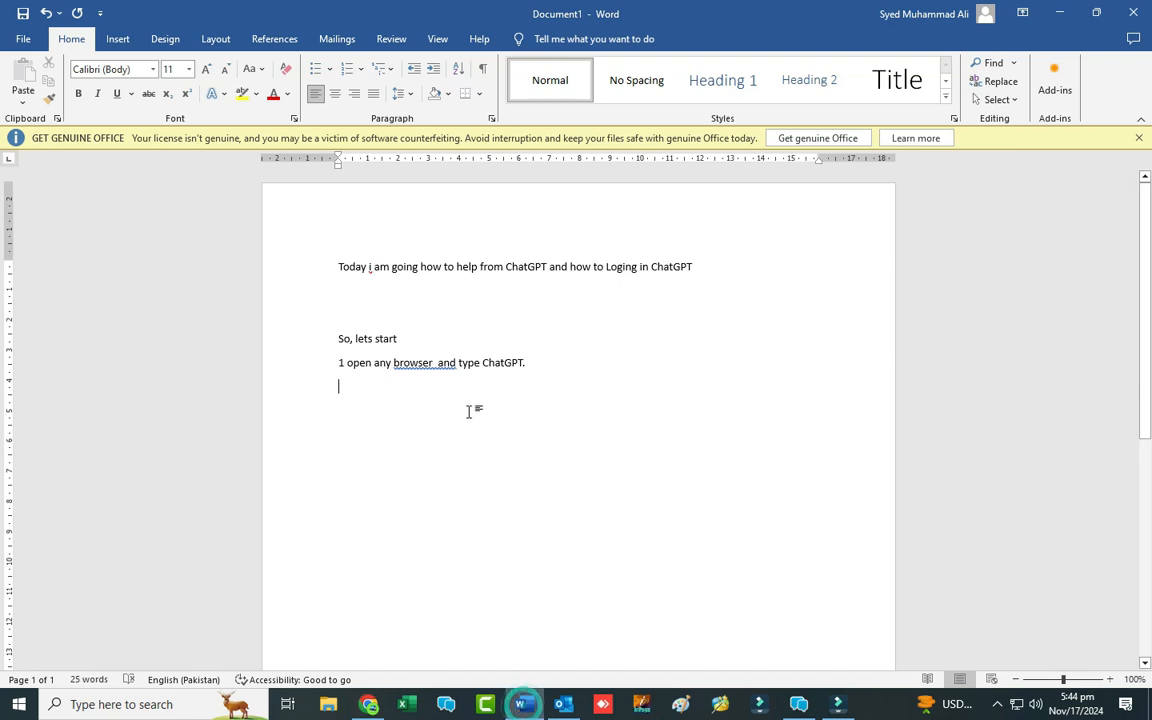
{"action": "key", "text": "Return"}
{"action": "type", "text": "2"}
{"action": "type", "text": " lo"}
{"action": "type", "text": "lick"}
{"action": "type", "text": " on"}
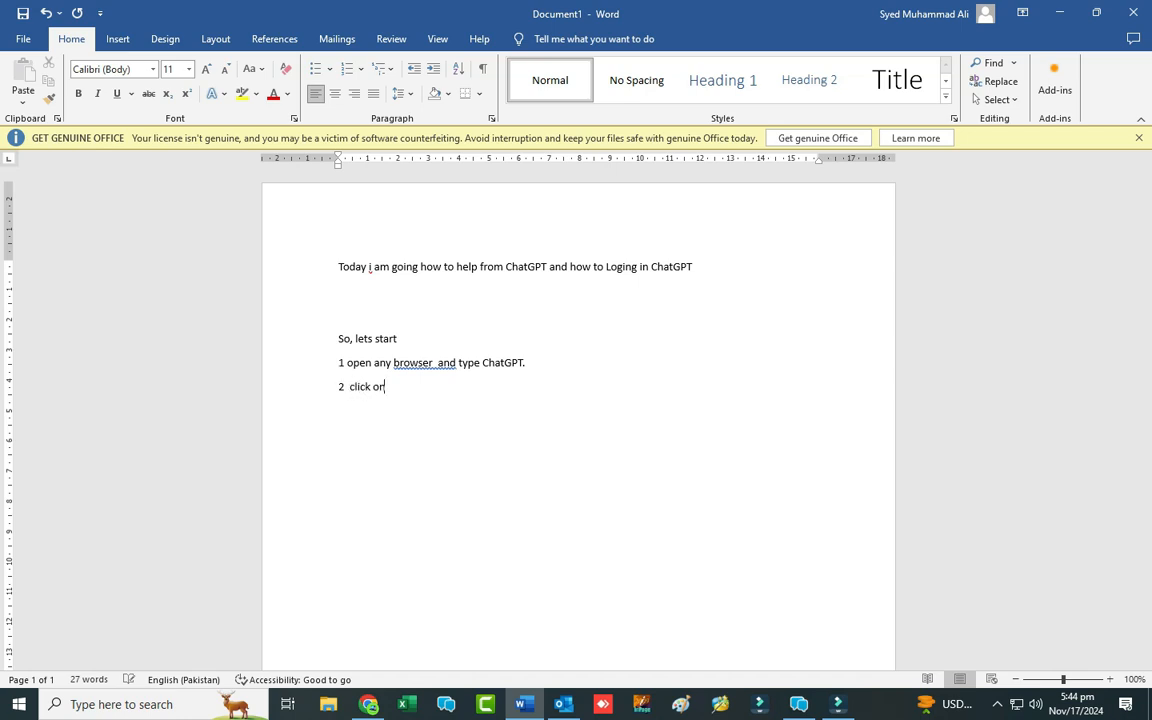
{"action": "type", "text": " login button"}
{"action": "key", "text": "Return"}
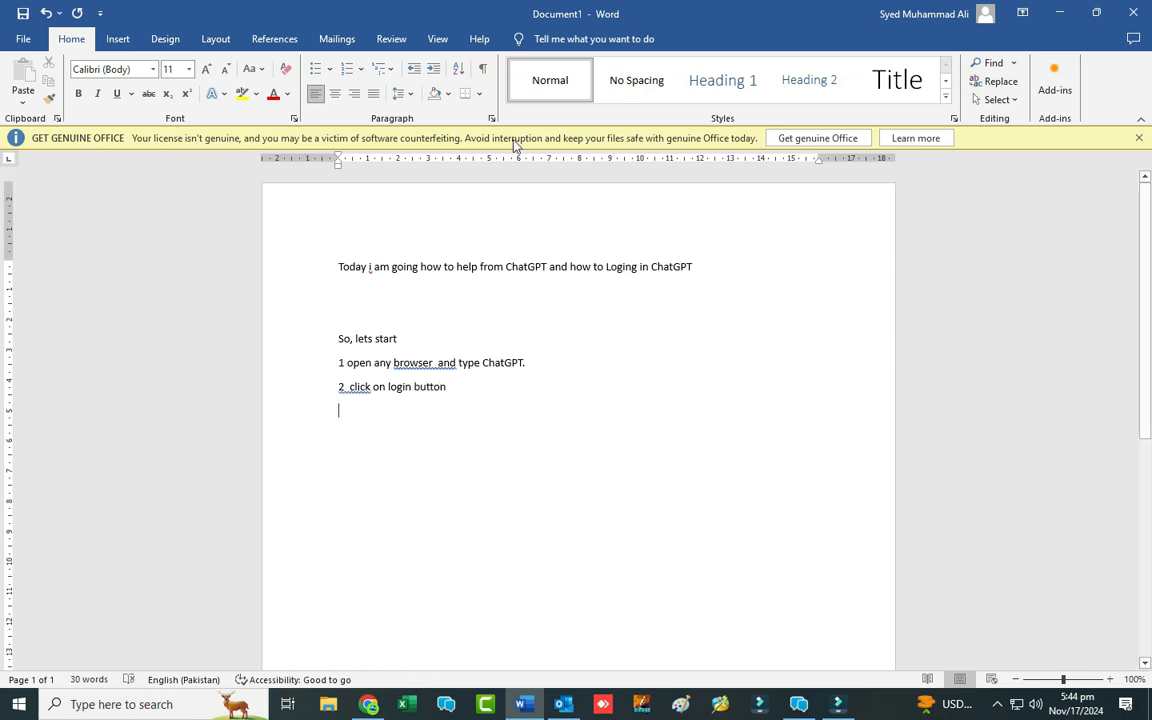
Step: Start a numbered list in the 1) format on the empty line and align its number with the page margin
{"action": "left_click", "coordinate": [360, 68]}
{"action": "left_click", "coordinate": [505, 129]}
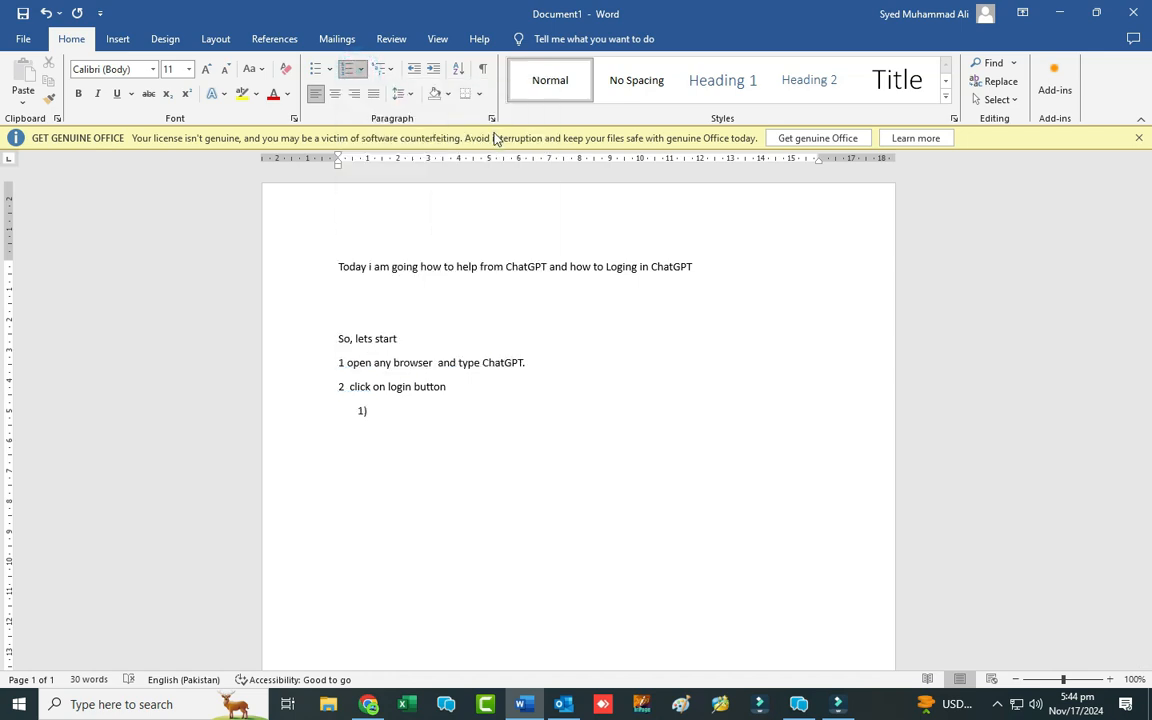
{"action": "left_click", "coordinate": [362, 411]}
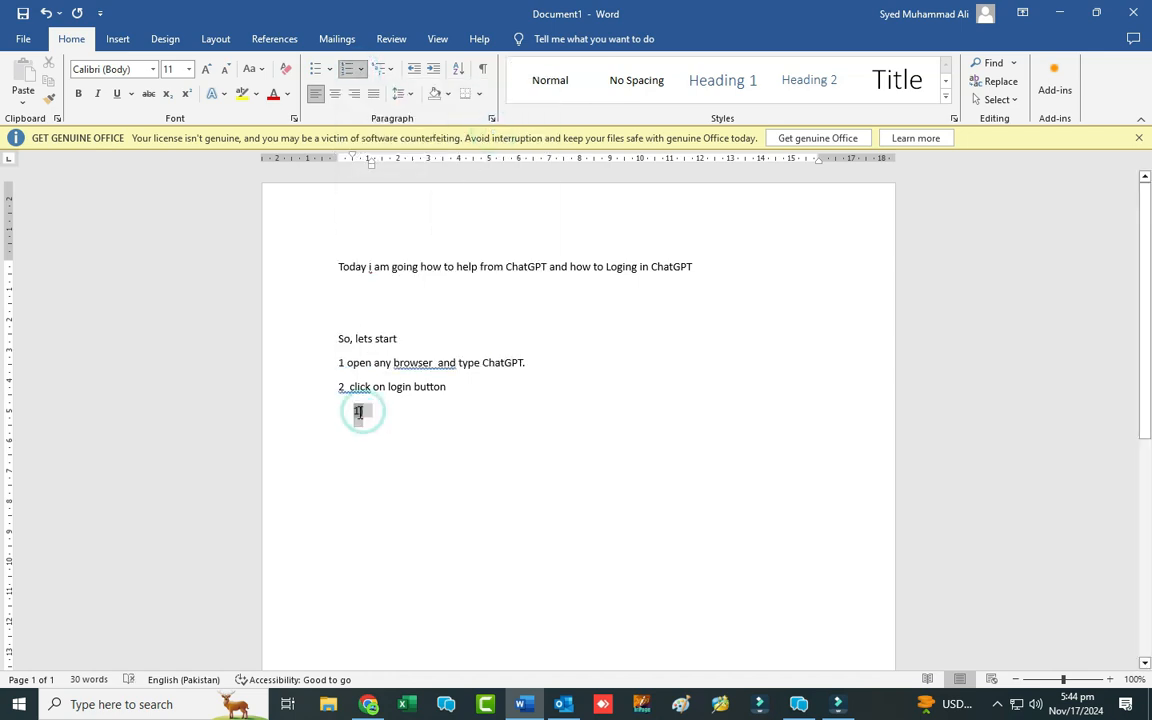
{"action": "left_click_drag", "start_coordinate": [364, 411], "coordinate": [358, 410]}
{"action": "left_click", "coordinate": [373, 427]}
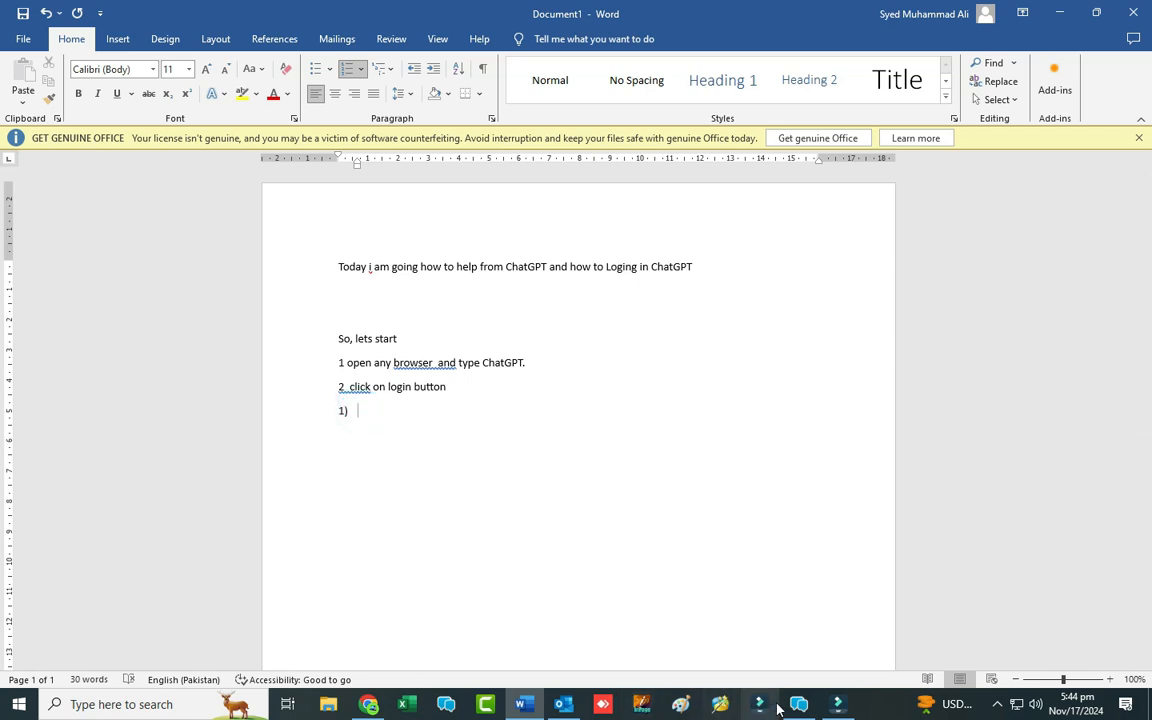
Step: Switch to Chrome and fill in the login form's email address with the saved suggestion
{"action": "left_click", "coordinate": [372, 705]}
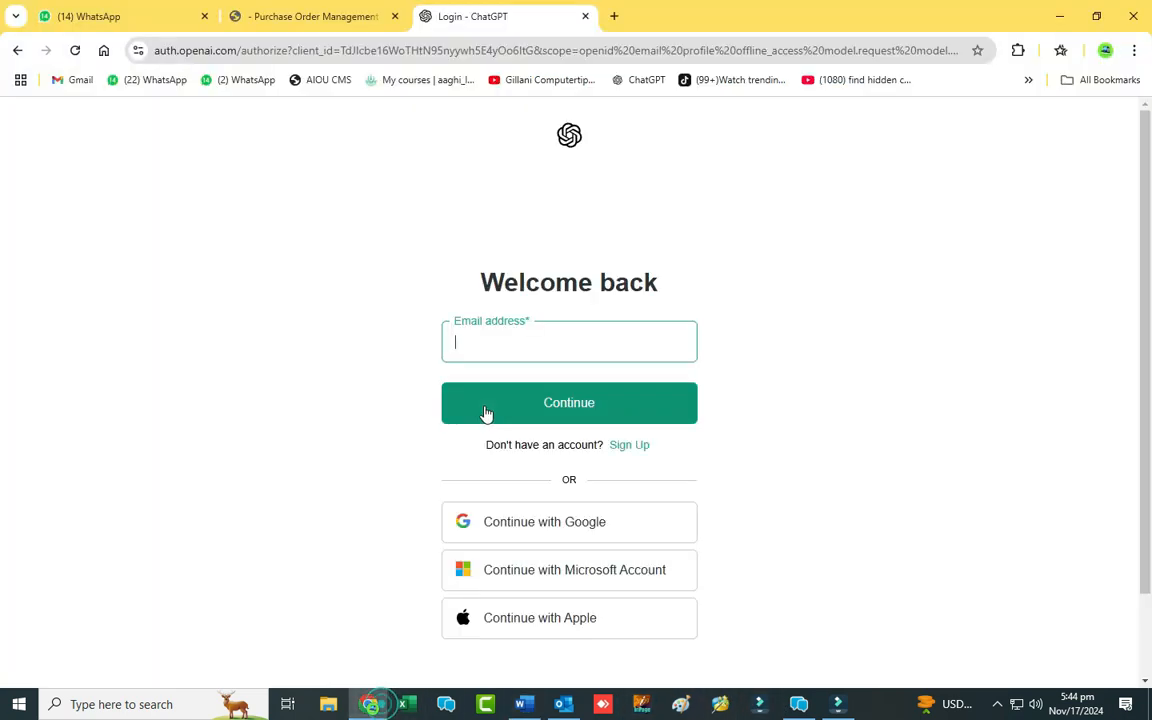
{"action": "left_click", "coordinate": [566, 342]}
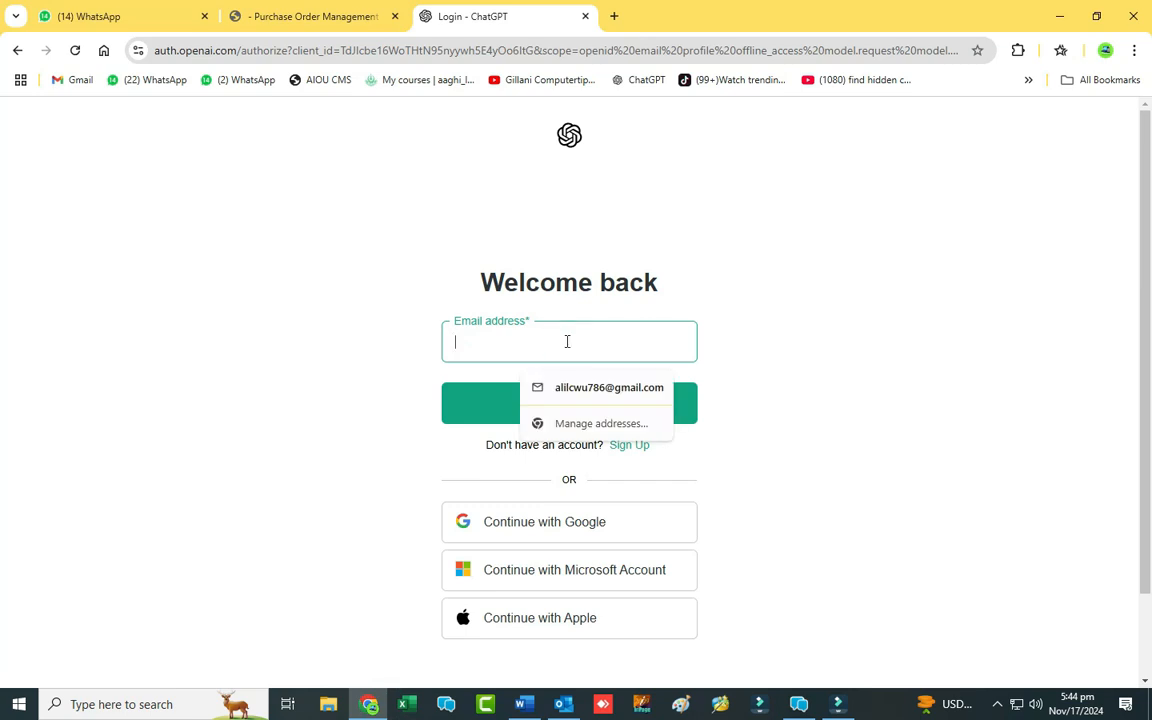
{"action": "left_click", "coordinate": [592, 389]}
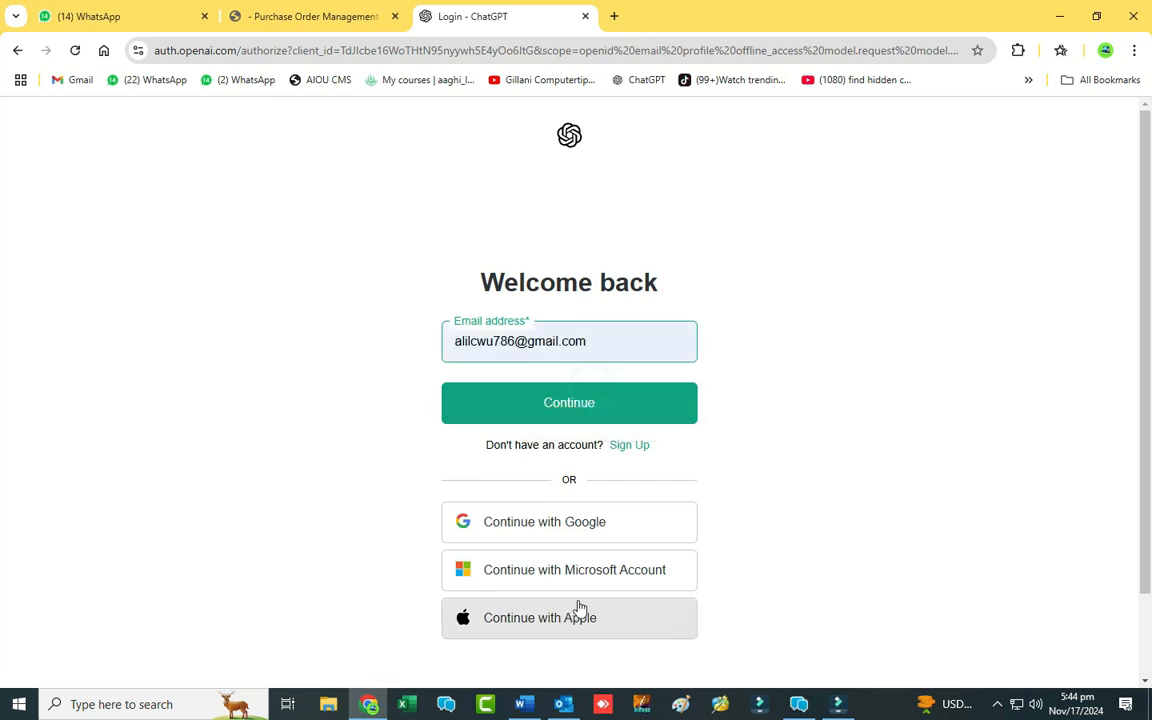
Step: Switch to Word, write "Write on email address which you have in your browser ." as list item 1 and start the following item
{"action": "left_click", "coordinate": [521, 704]}
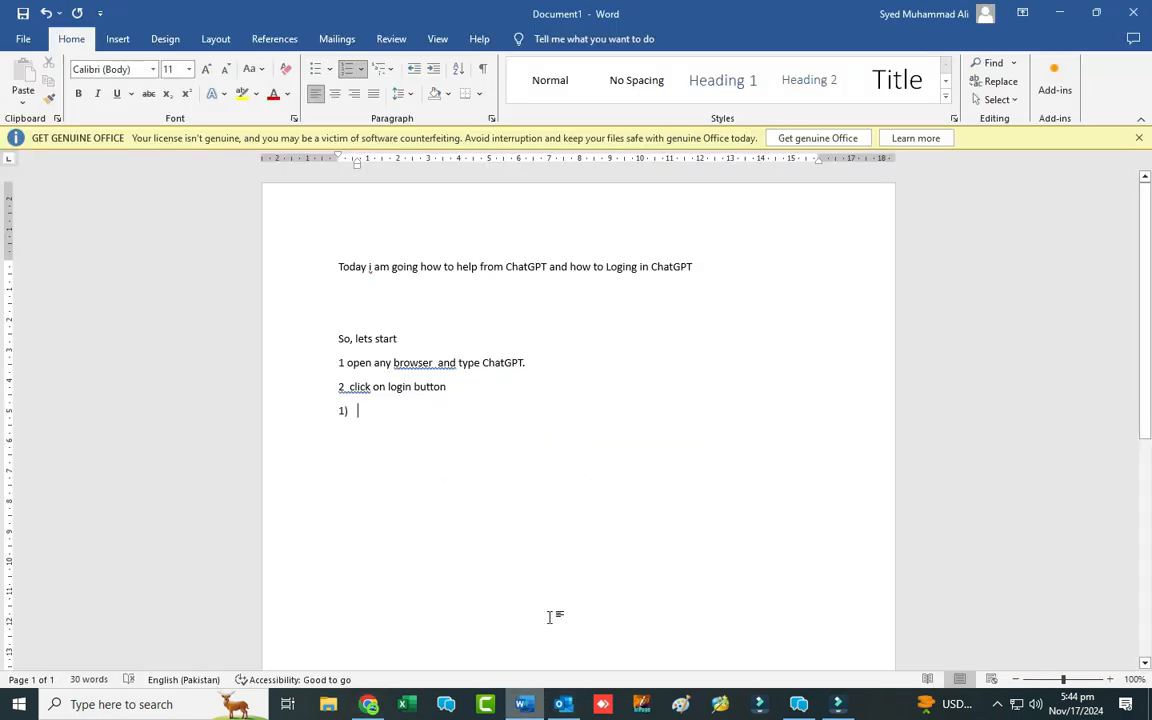
{"action": "key", "text": "Tab"}
{"action": "type", "text": "an"}
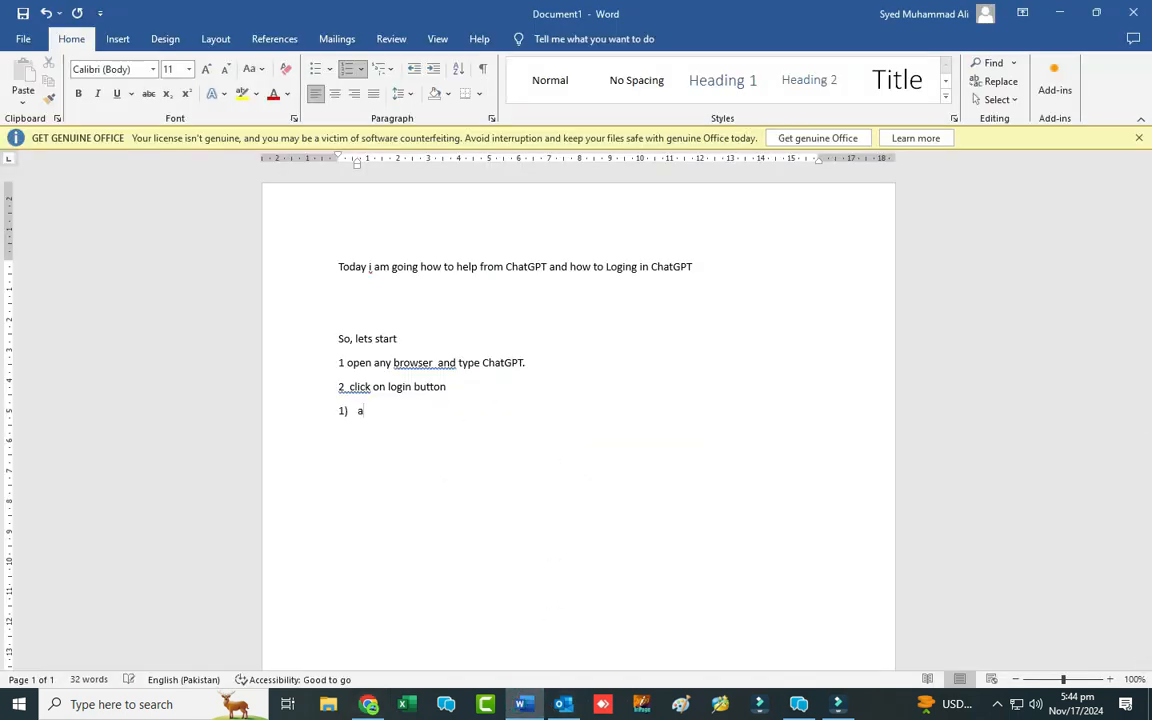
{"action": "key", "text": "BackSpace"}
{"action": "key", "text": "BackSpace"}
{"action": "type", "text": "c"}
{"action": "type", "text": "rite on "}
{"action": "type", "text": "email adr"}
{"action": "type", "text": "ess "}
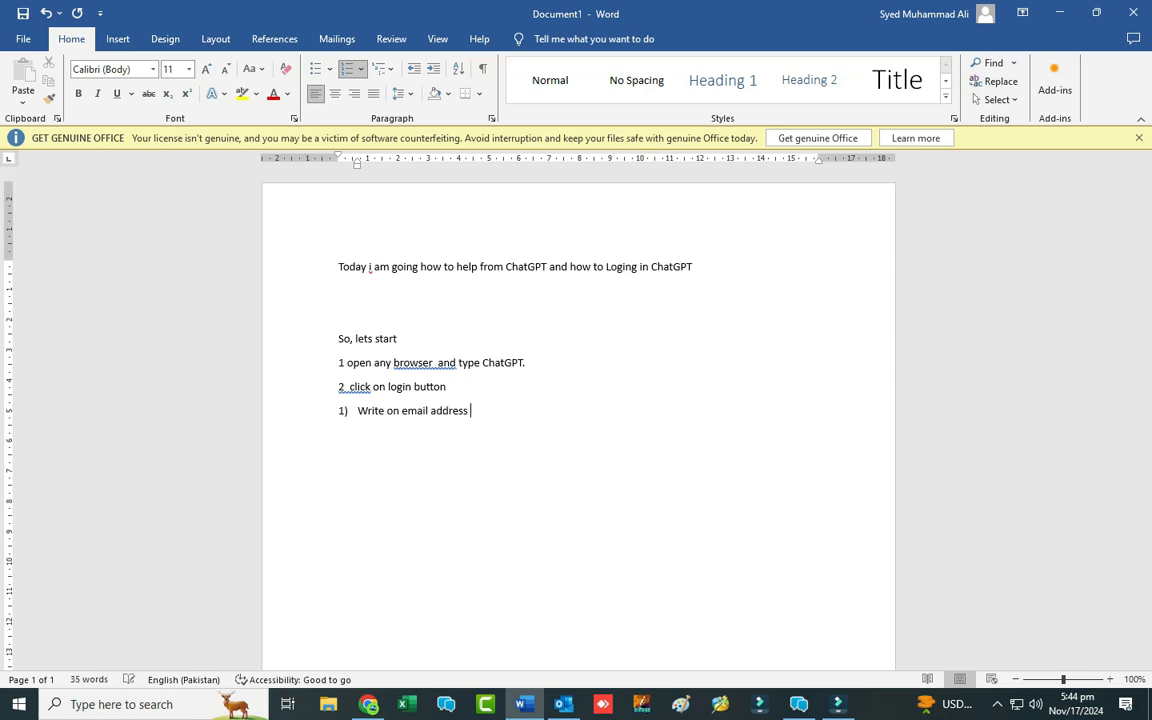
{"action": "type", "text": "which you have in your browser "}
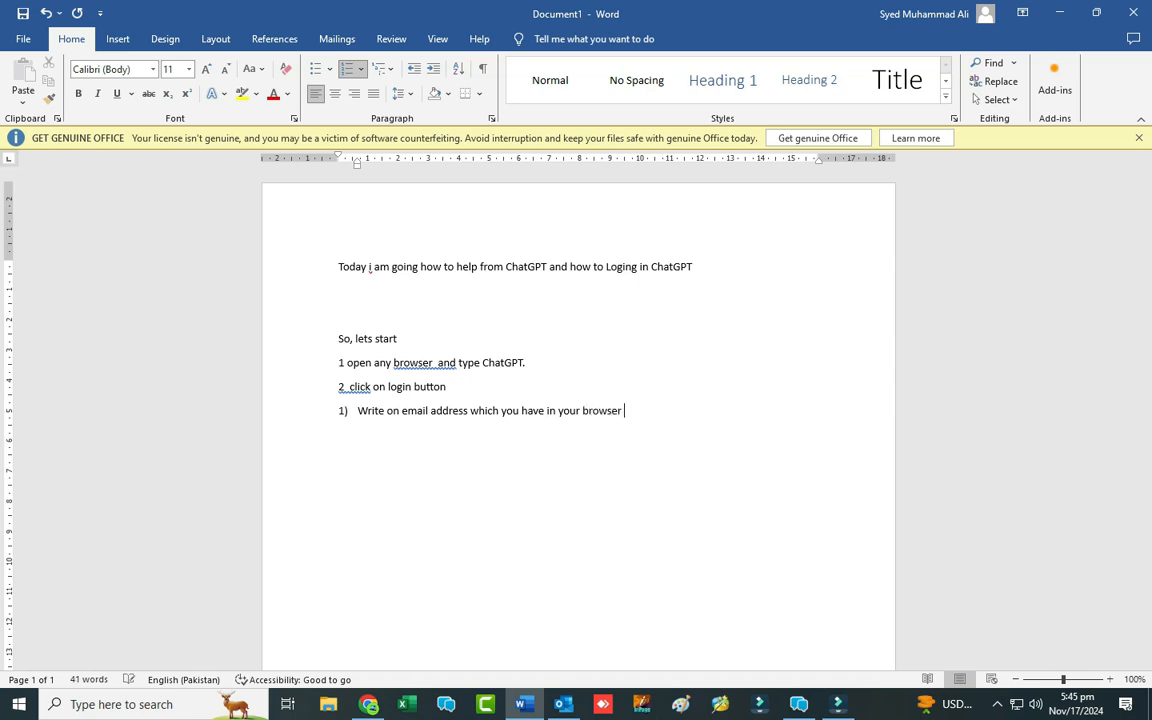
{"action": "type", "text": "."}
{"action": "key", "text": "Return"}
Step: Switch to Chrome, submit the email address and activate the password field
{"action": "left_click", "coordinate": [369, 704]}
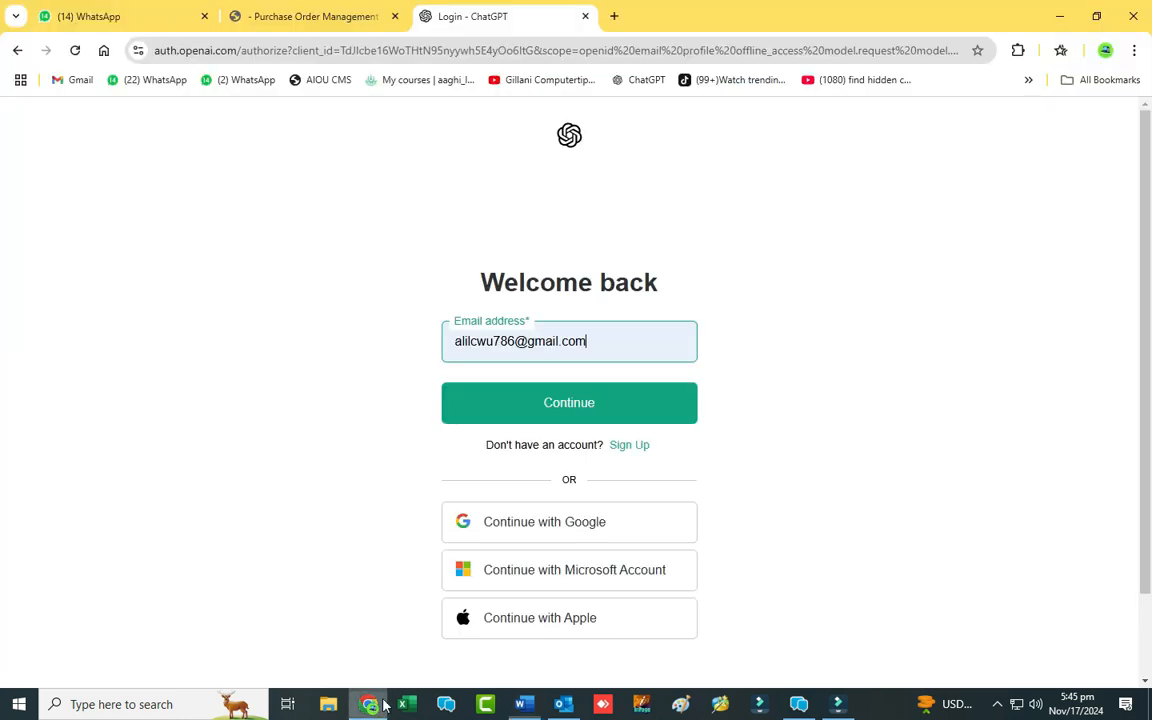
{"action": "left_click", "coordinate": [575, 411]}
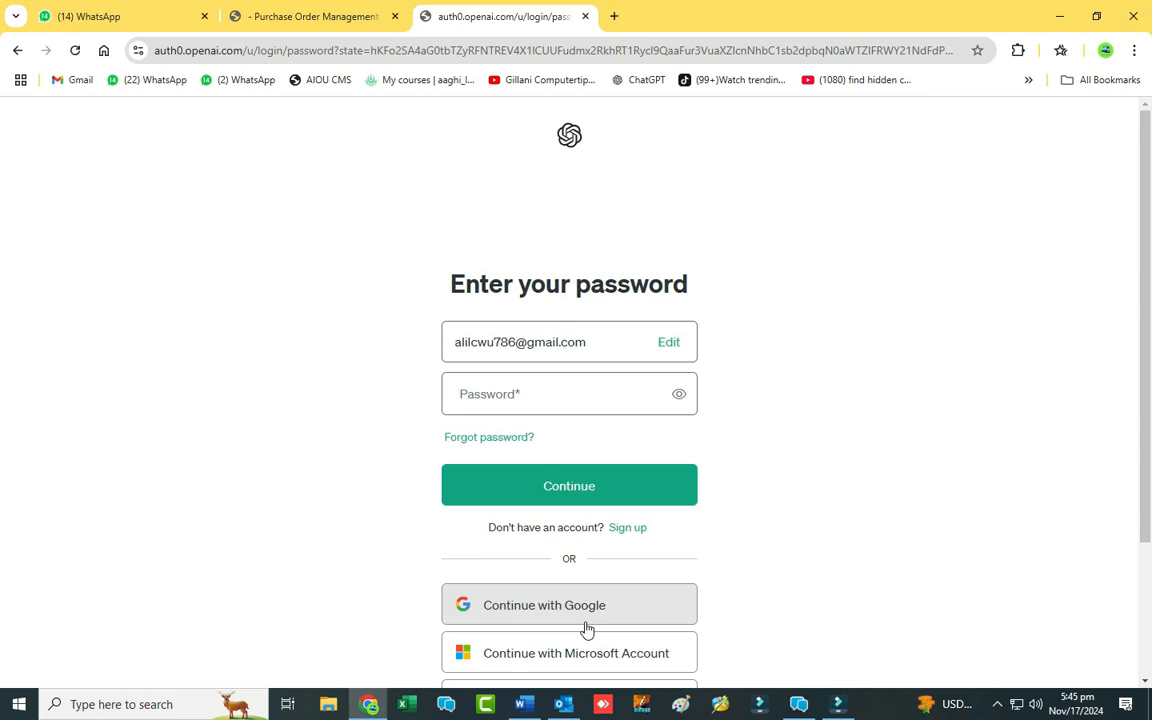
{"action": "left_click", "coordinate": [524, 384]}
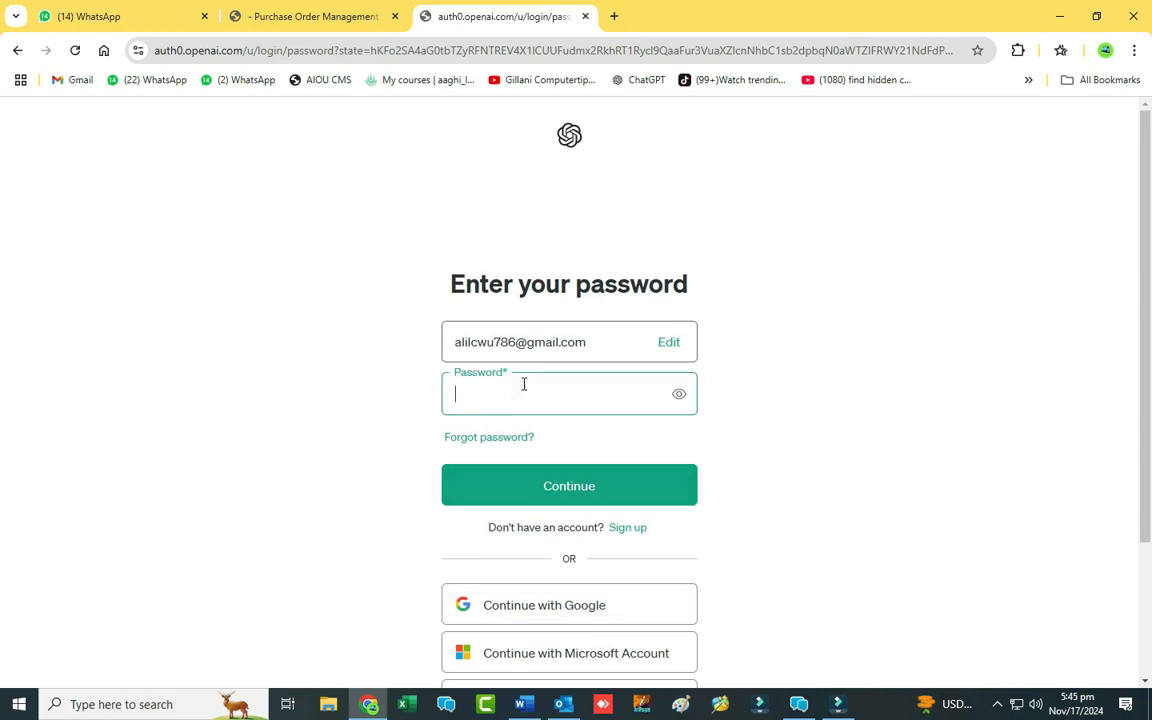
Step: Switch to Word, write "Write password for loging" as list item 2 and start the following item
{"action": "left_click", "coordinate": [530, 706]}
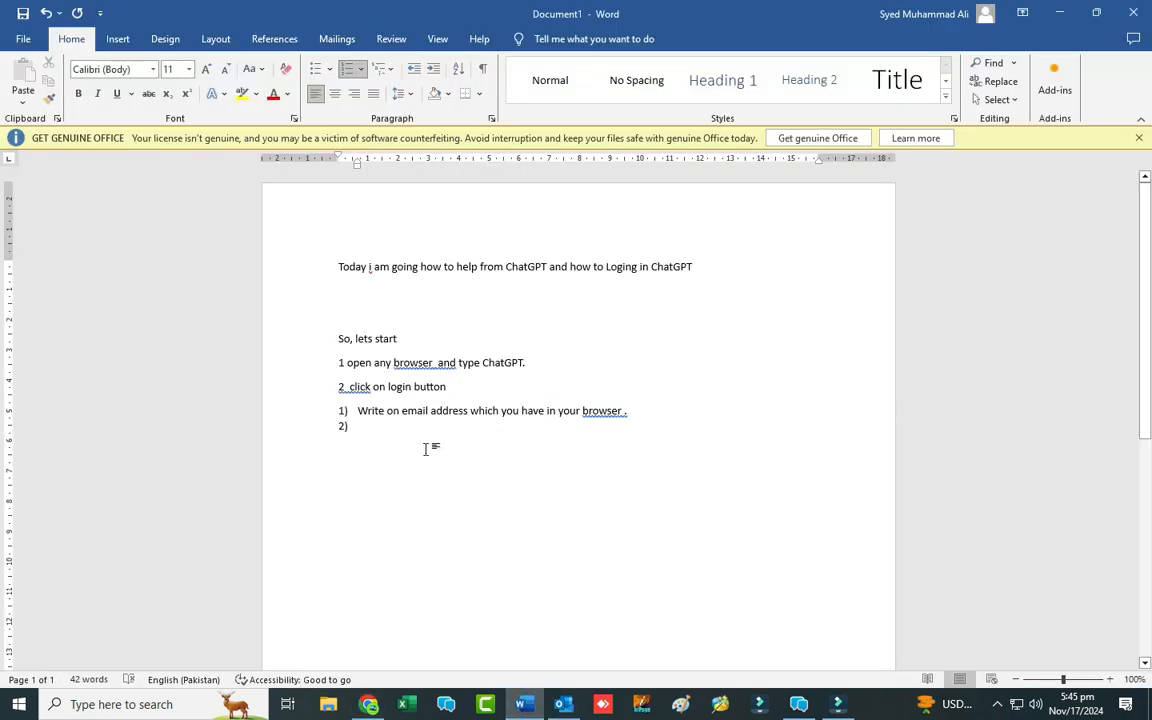
{"action": "type", "text": "write "}
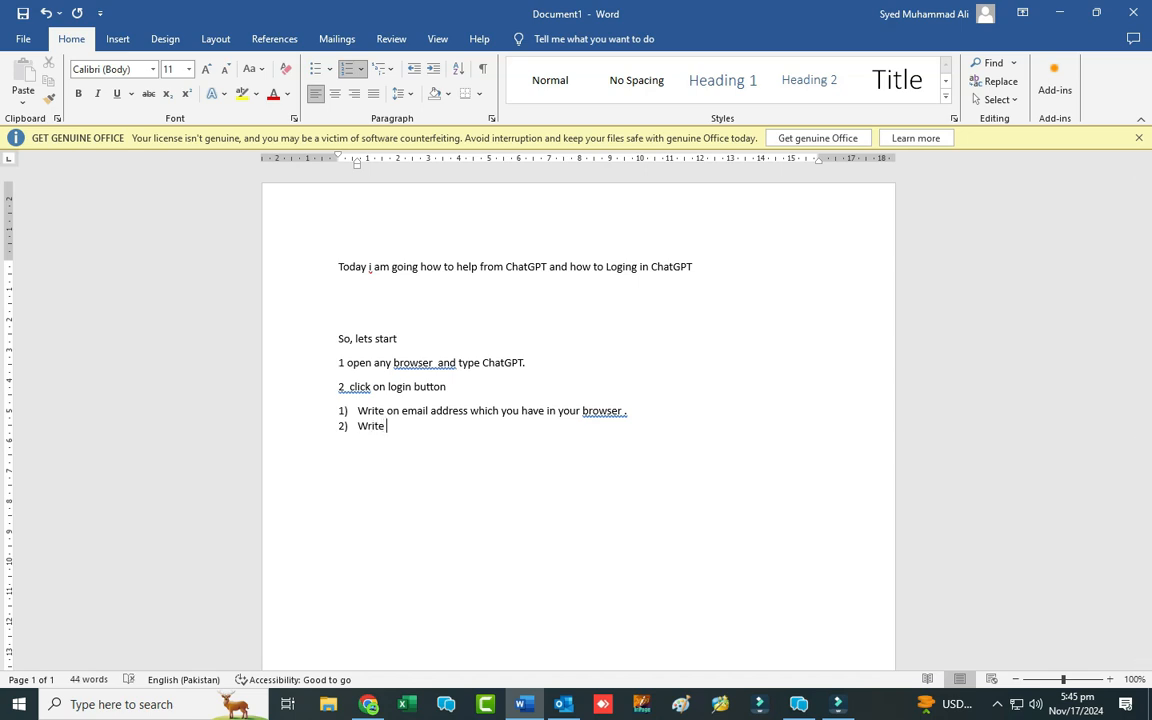
{"action": "type", "text": "password for loging"}
{"action": "key", "text": "Return"}
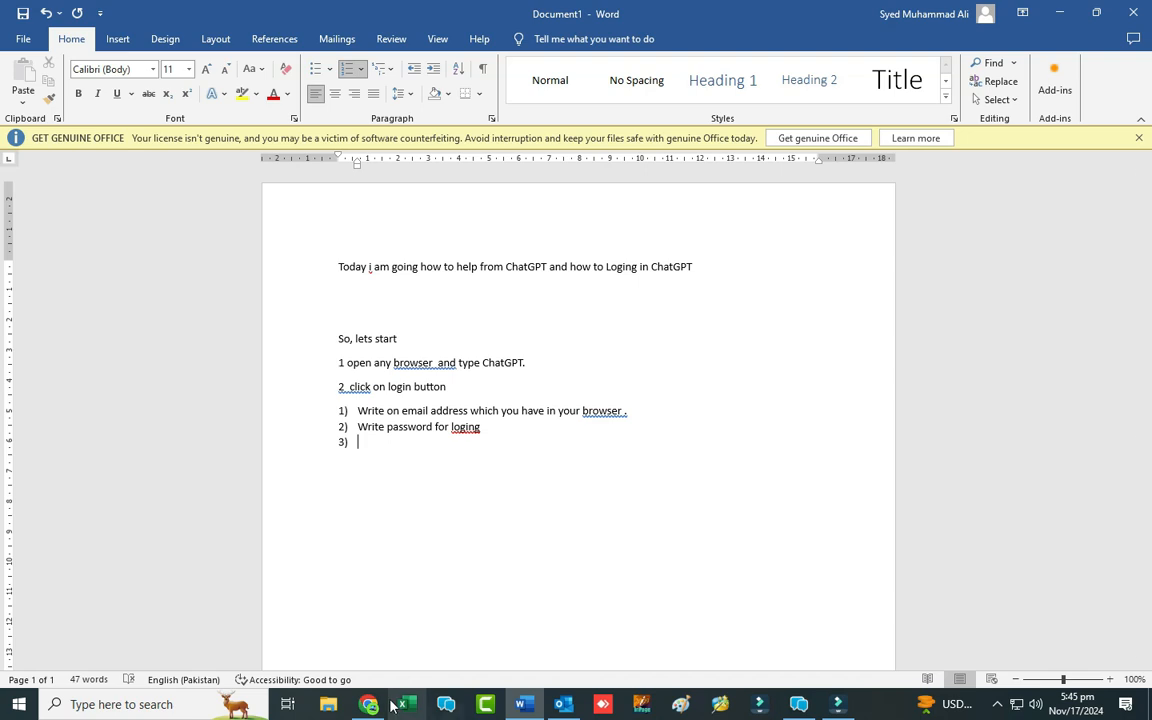
Step: Switch to Chrome and try twice to log in to ChatGPT by entering and submitting the account password
{"action": "left_click", "coordinate": [369, 704]}
{"action": "left_click", "coordinate": [522, 388]}
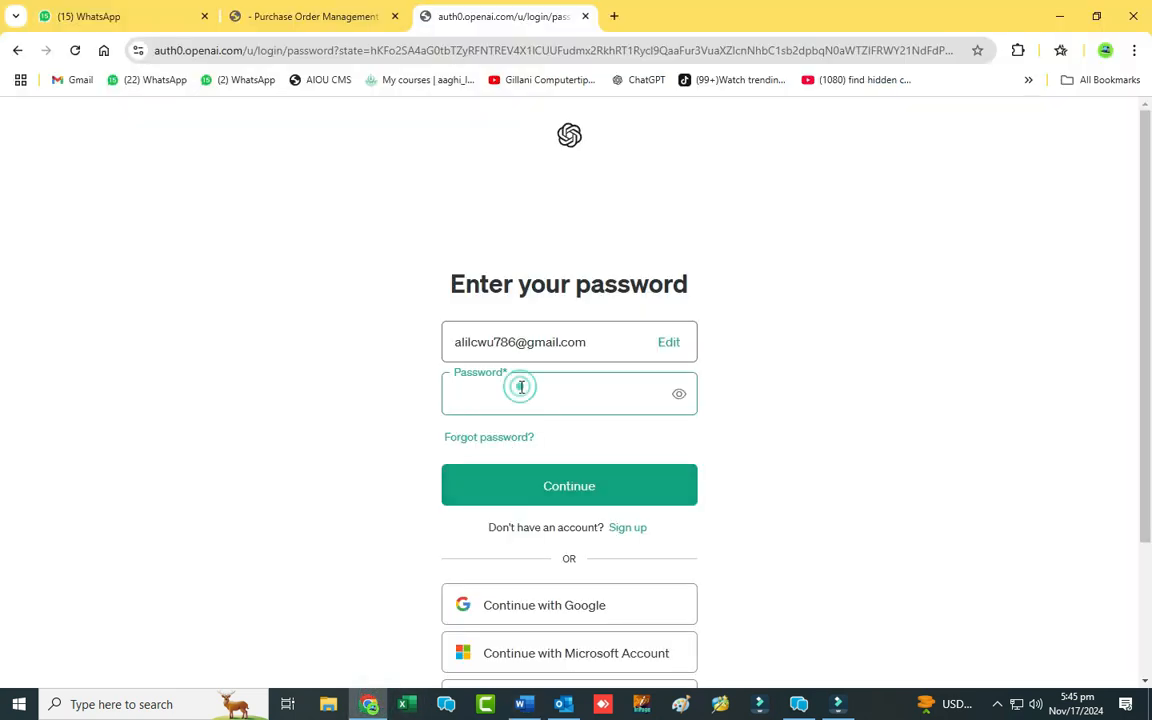
{"action": "type", "text": "a••••••••••"}
{"action": "key", "text": "Return"}
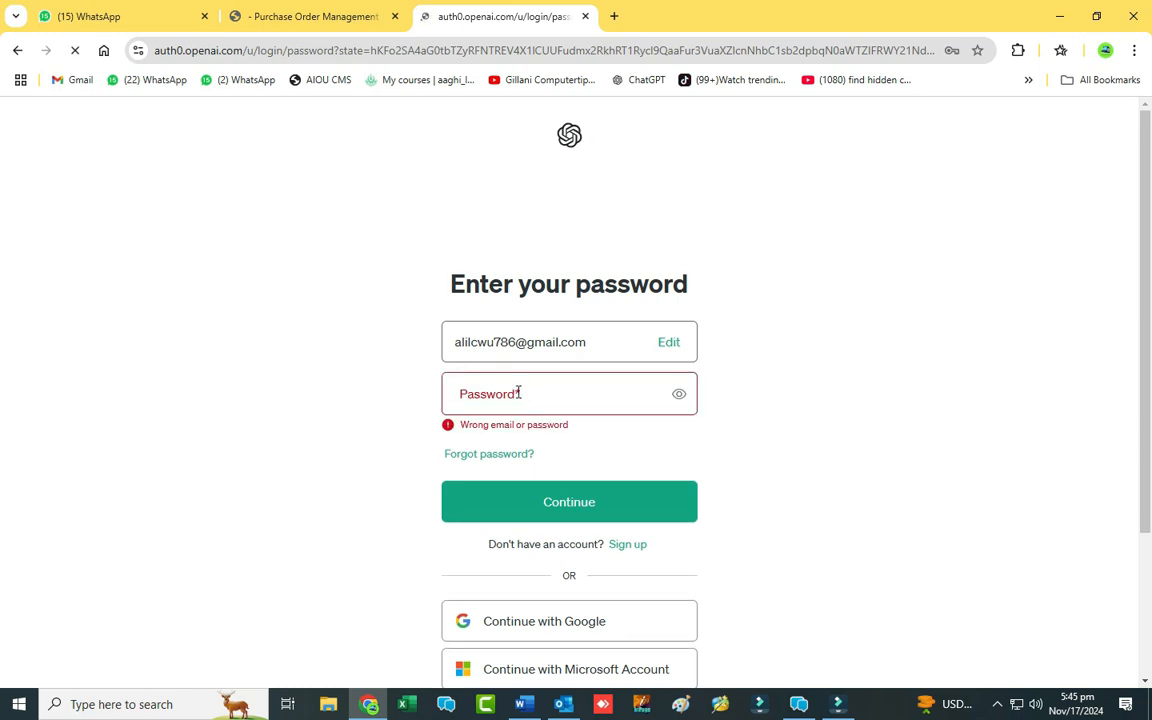
{"action": "left_click", "coordinate": [563, 397]}
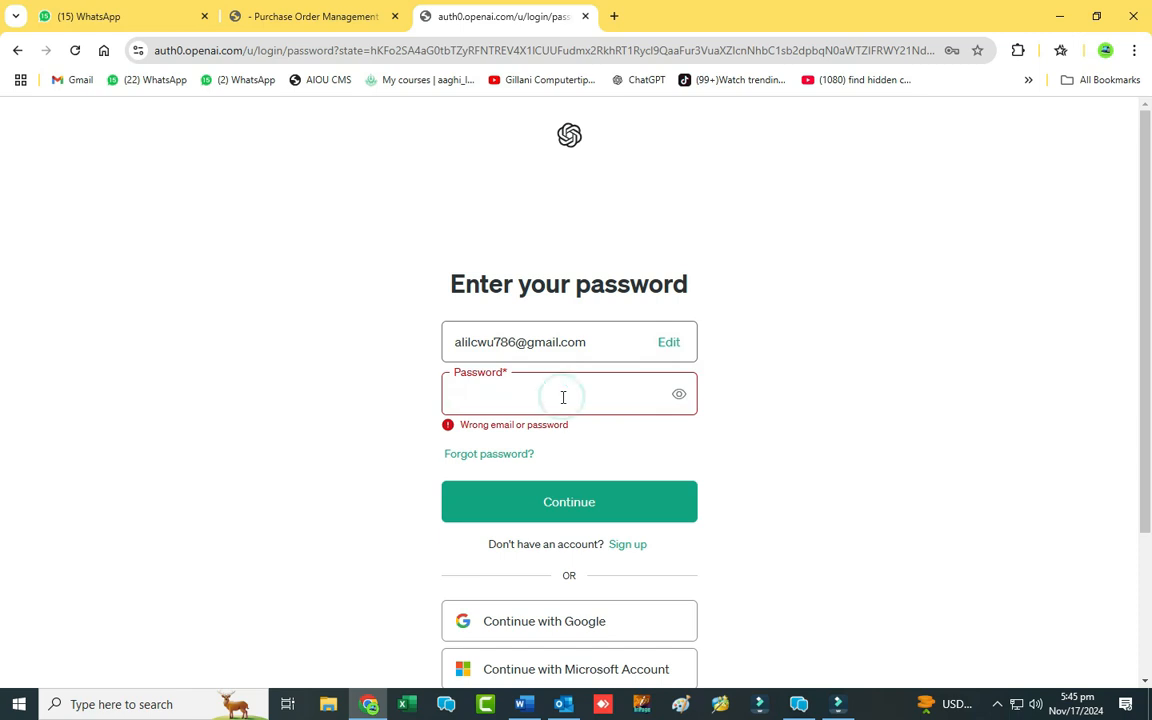
{"action": "type", "text": "••••••••••"}
{"action": "key", "text": "Return"}
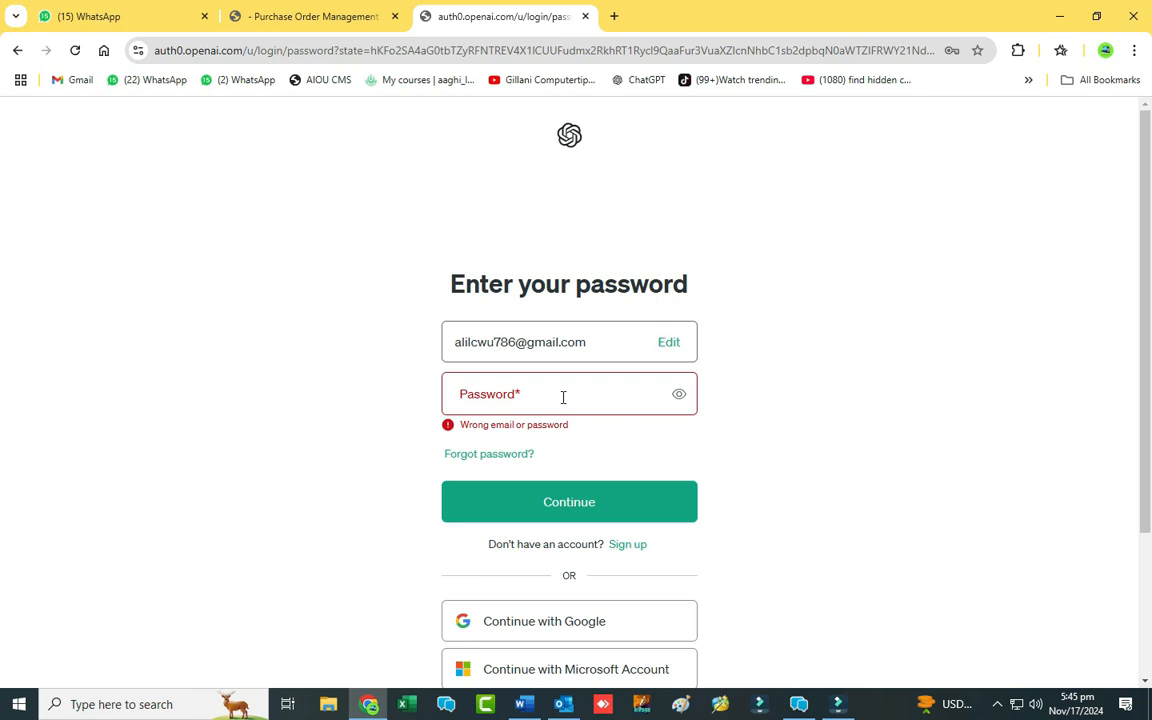
Step: Log in to ChatGPT by continuing with the Google account, and select the heading text "What can I help with"
{"action": "left_click", "coordinate": [549, 621]}
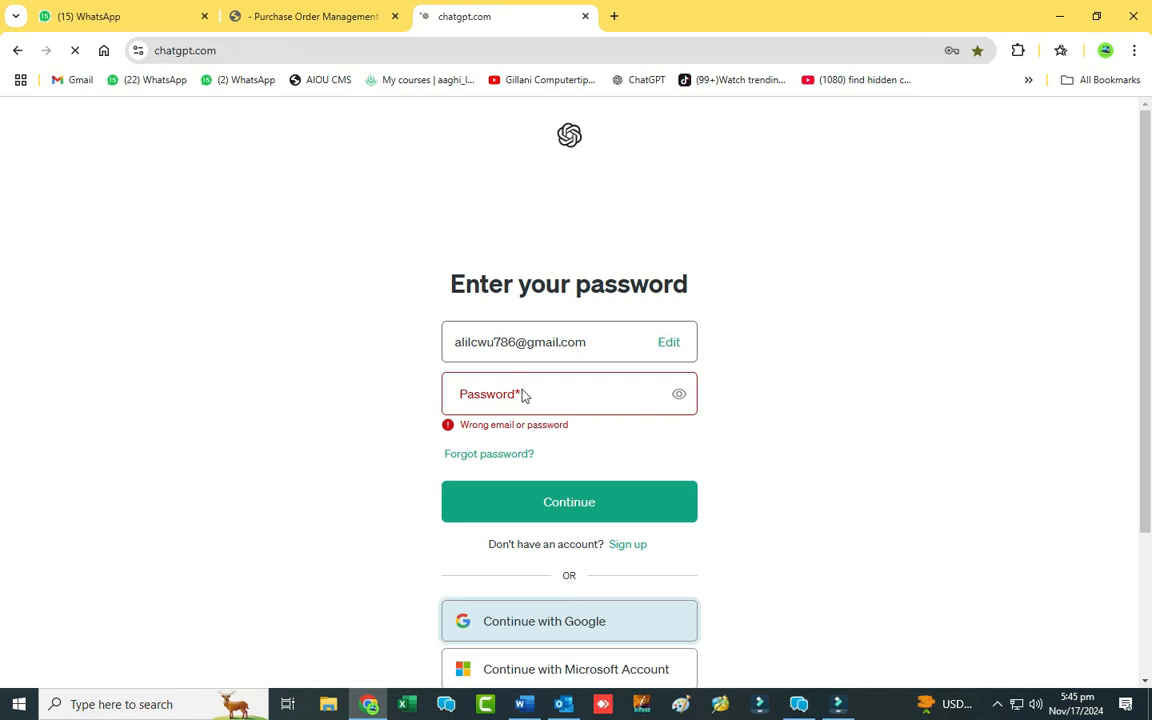
{"action": "left_click", "coordinate": [484, 388]}
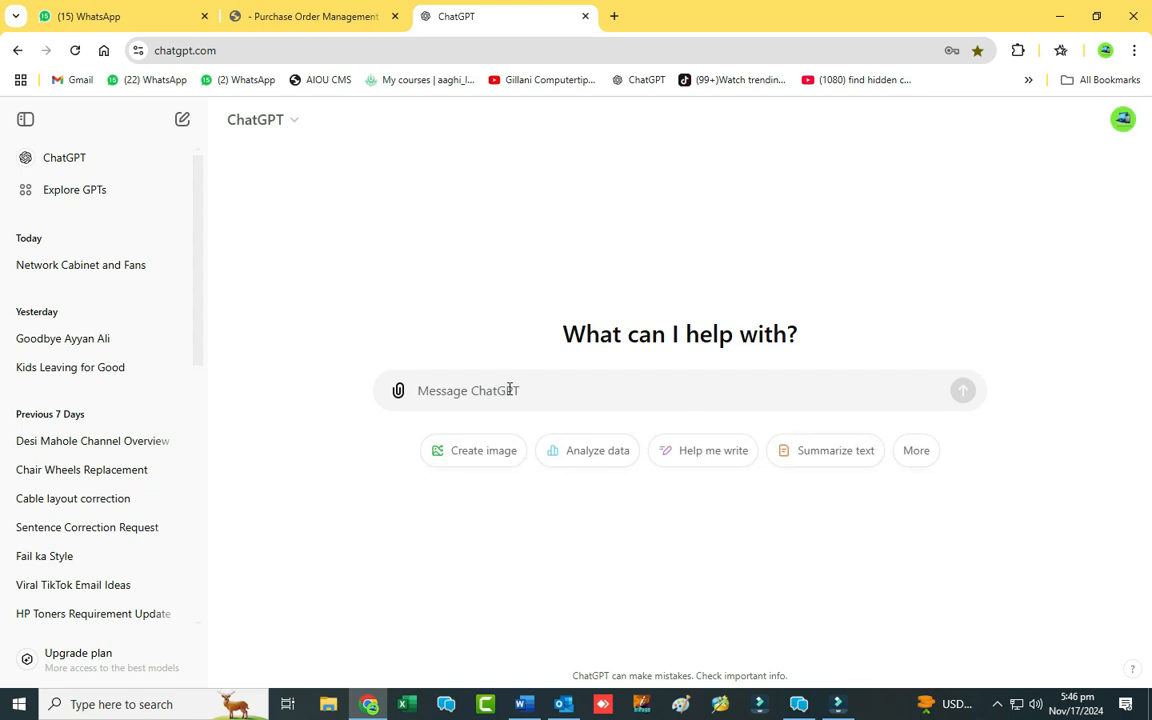
{"action": "left_click_drag", "start_coordinate": [556, 330], "coordinate": [786, 334]}
Step: Switch to Word, write "When login ChatGPT website ." as list item 3 and start the following item
{"action": "left_click", "coordinate": [521, 704]}
{"action": "left_click", "coordinate": [376, 447]}
{"action": "key", "text": "Return"}
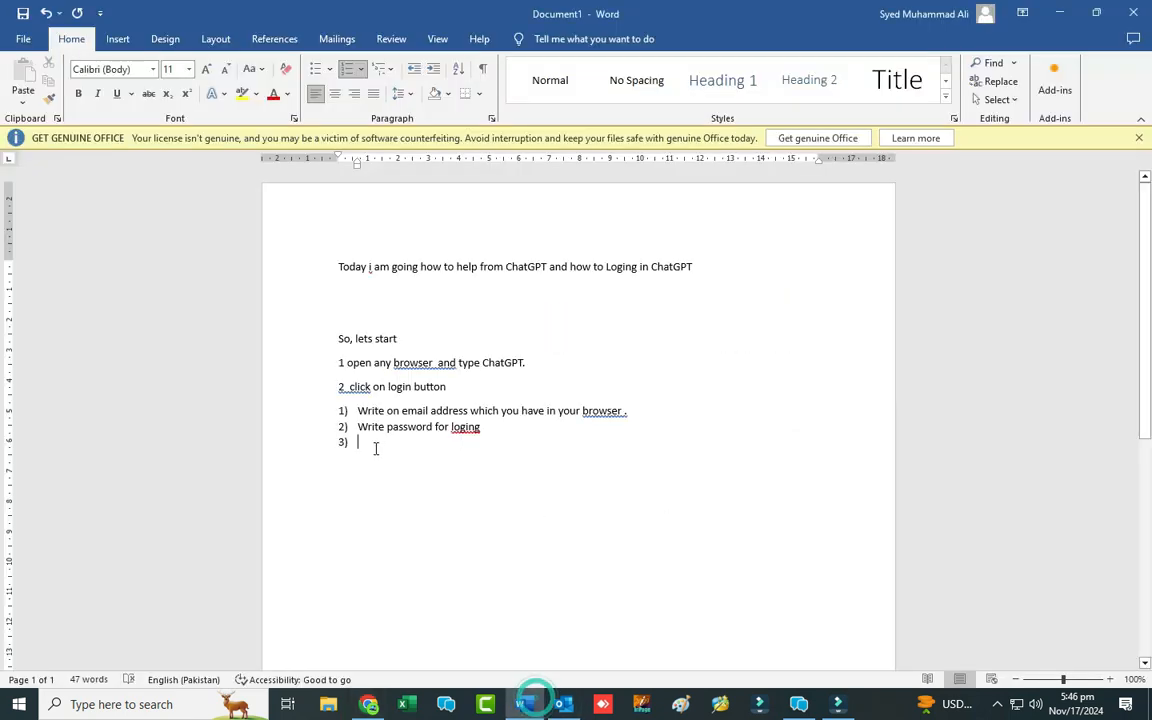
{"action": "type", "text": "when lo"}
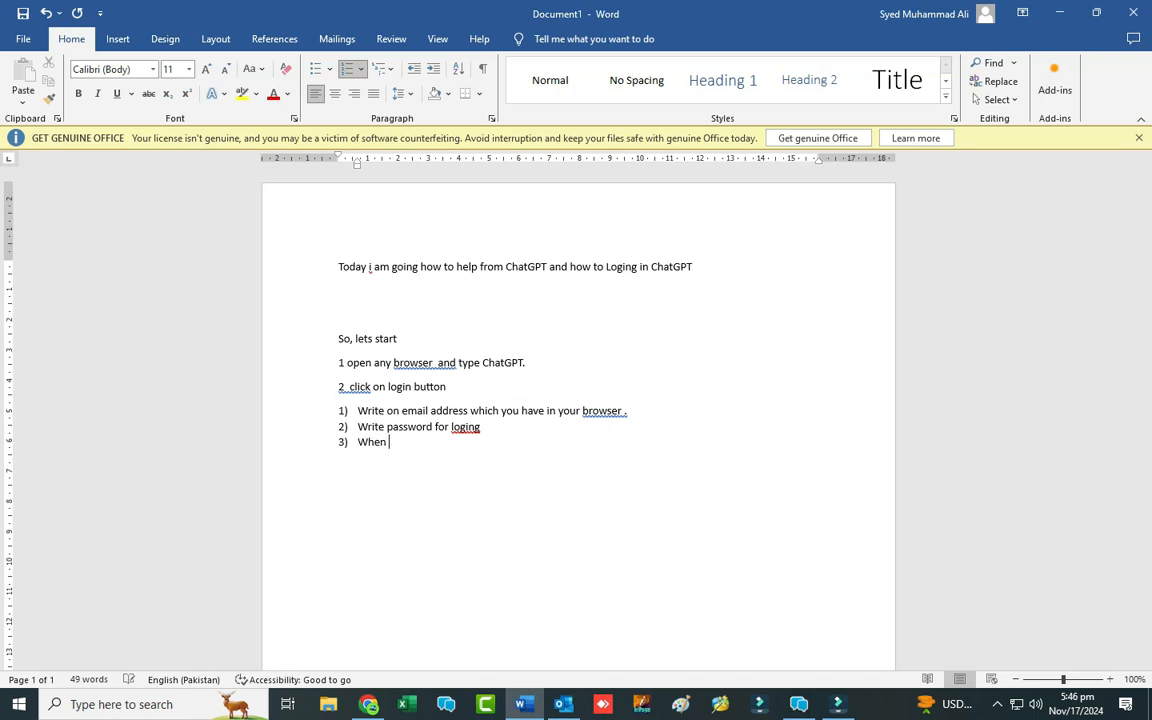
{"action": "type", "text": "gin"}
{"action": "type", "text": " ch"}
{"action": "type", "text": "atGPT "}
{"action": "type", "text": "website ."}
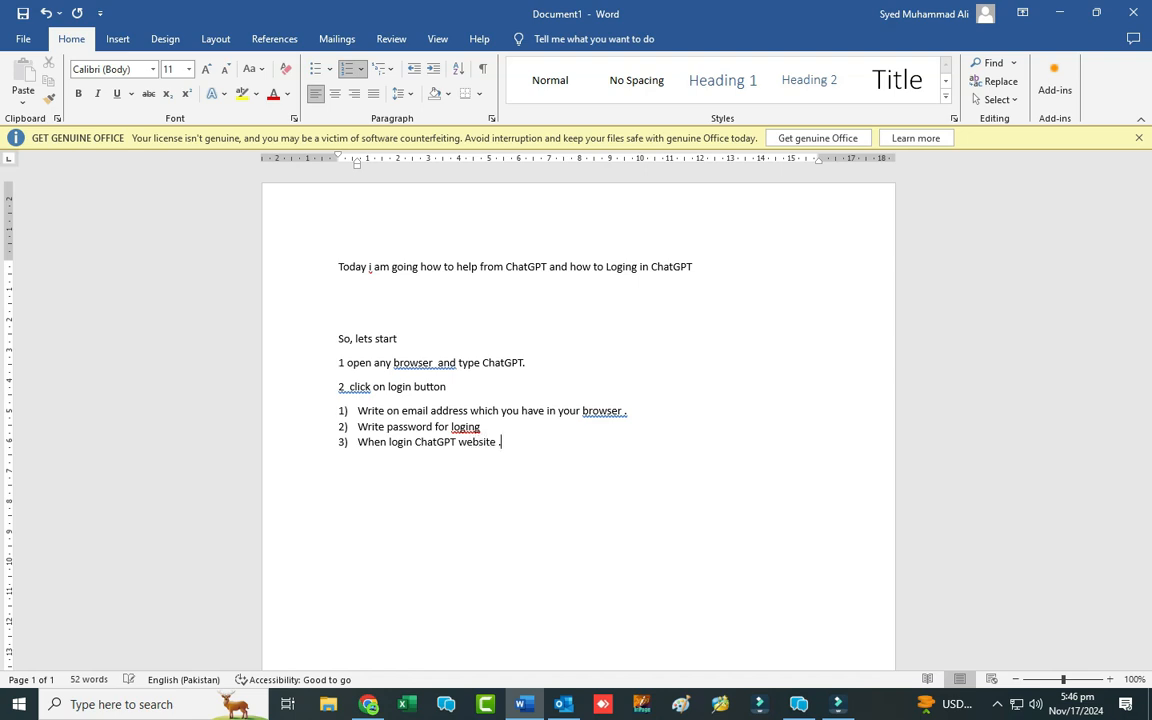
{"action": "key", "text": "Return"}
Step: Write "Its tell me" and add the heading text "What can I help with" copied from the ChatGPT page in Chrome
{"action": "type", "text": "tell me"}
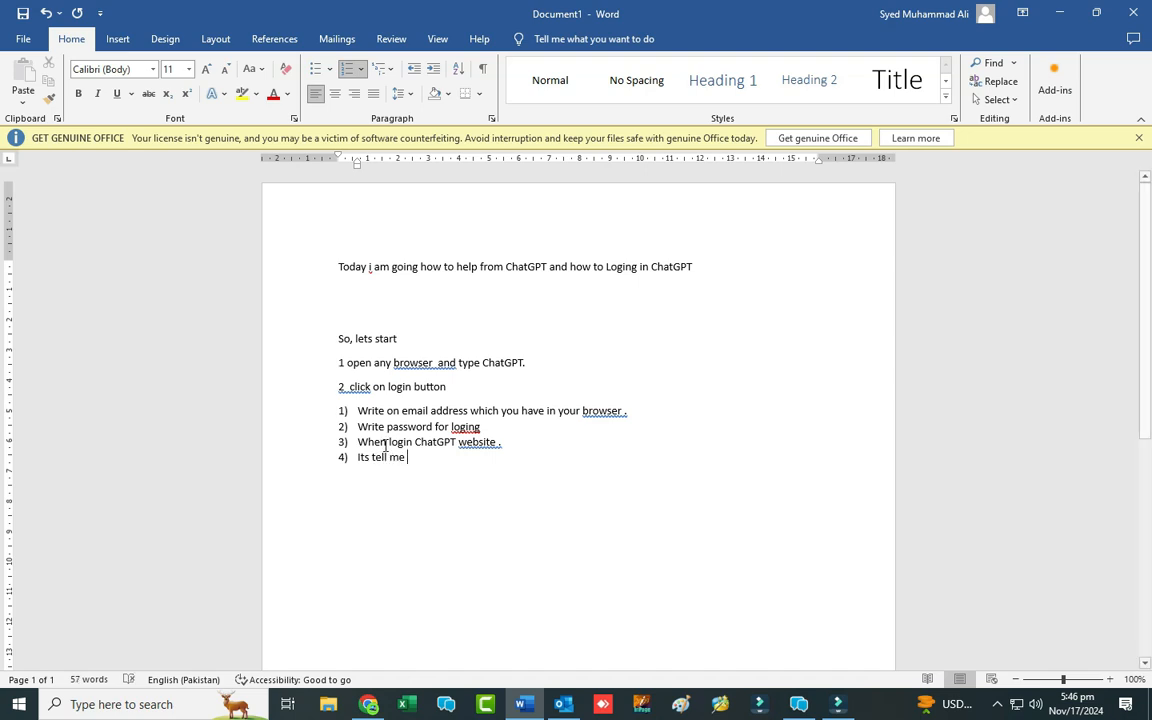
{"action": "left_click", "coordinate": [370, 704]}
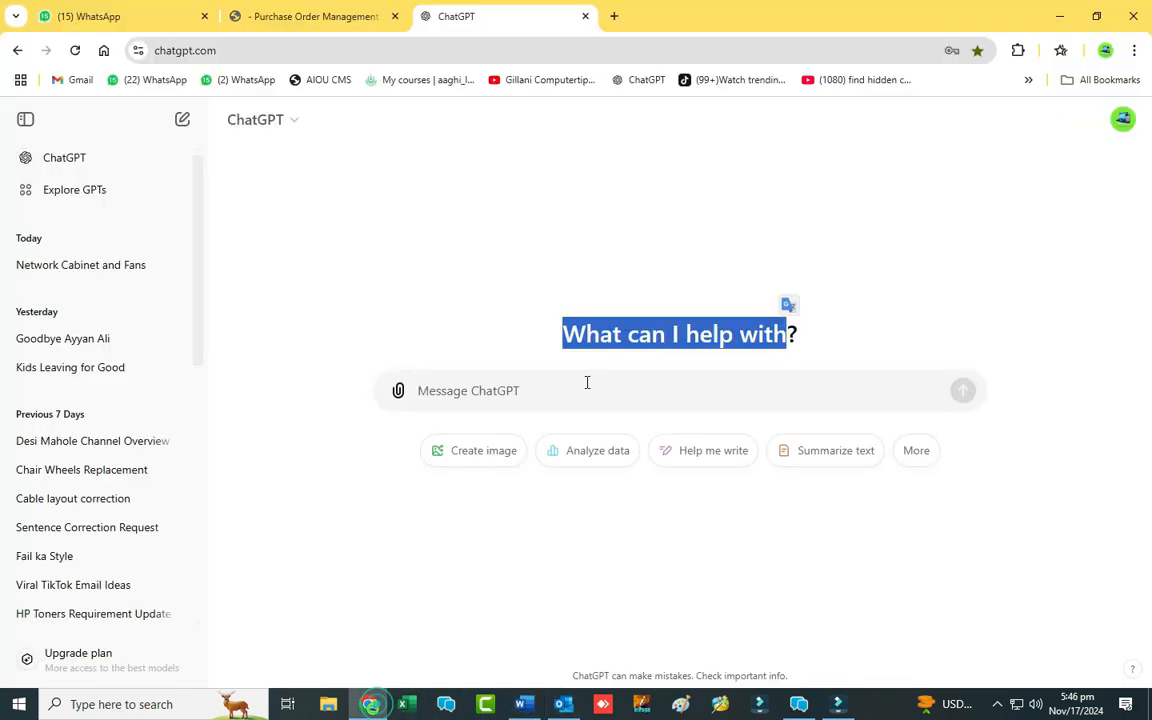
{"action": "right_click", "coordinate": [612, 350]}
{"action": "left_click", "coordinate": [640, 356]}
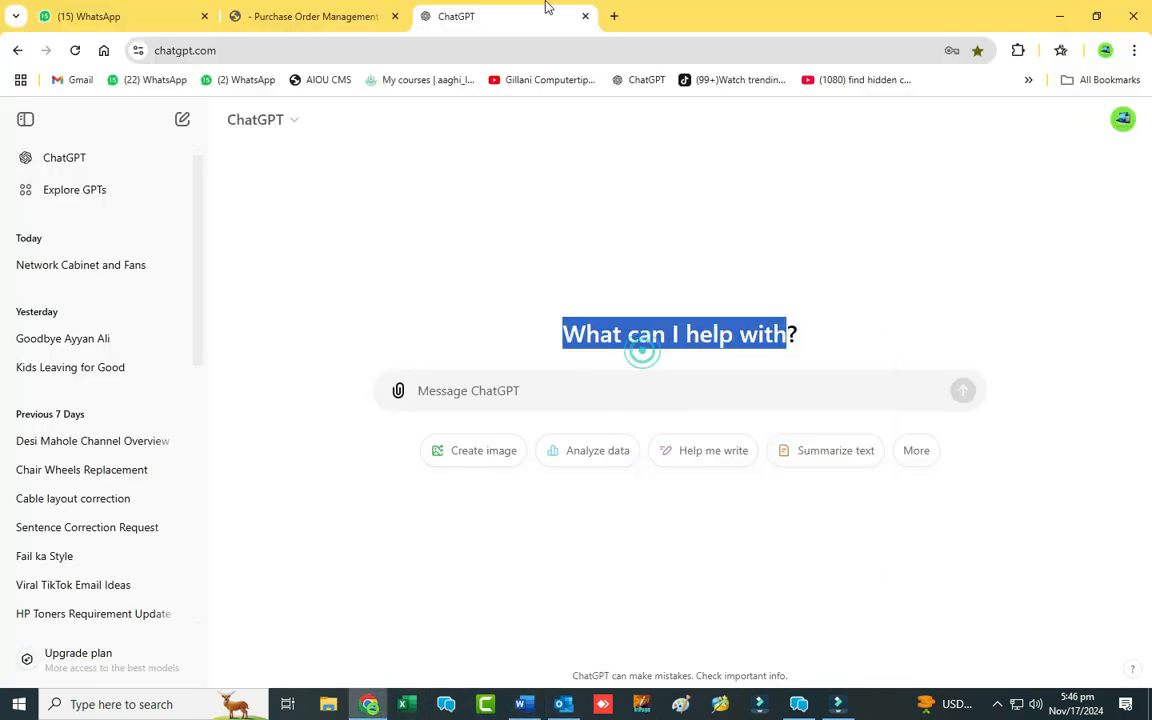
{"action": "left_click", "coordinate": [520, 704]}
{"action": "key", "text": "ctrl+v"}
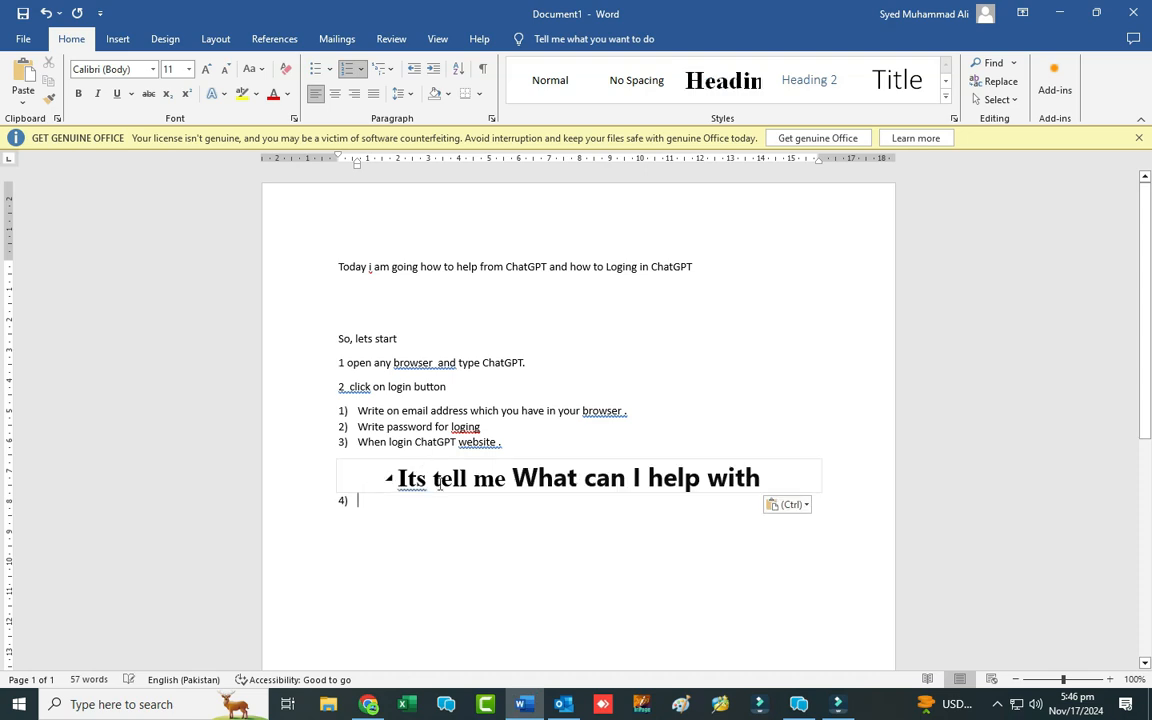
Step: Write item 4 as "So, if you get any idea from Business or any which you want to need help you can write in Tb"
{"action": "left_click", "coordinate": [372, 500]}
{"action": "type", "text": "so, if"}
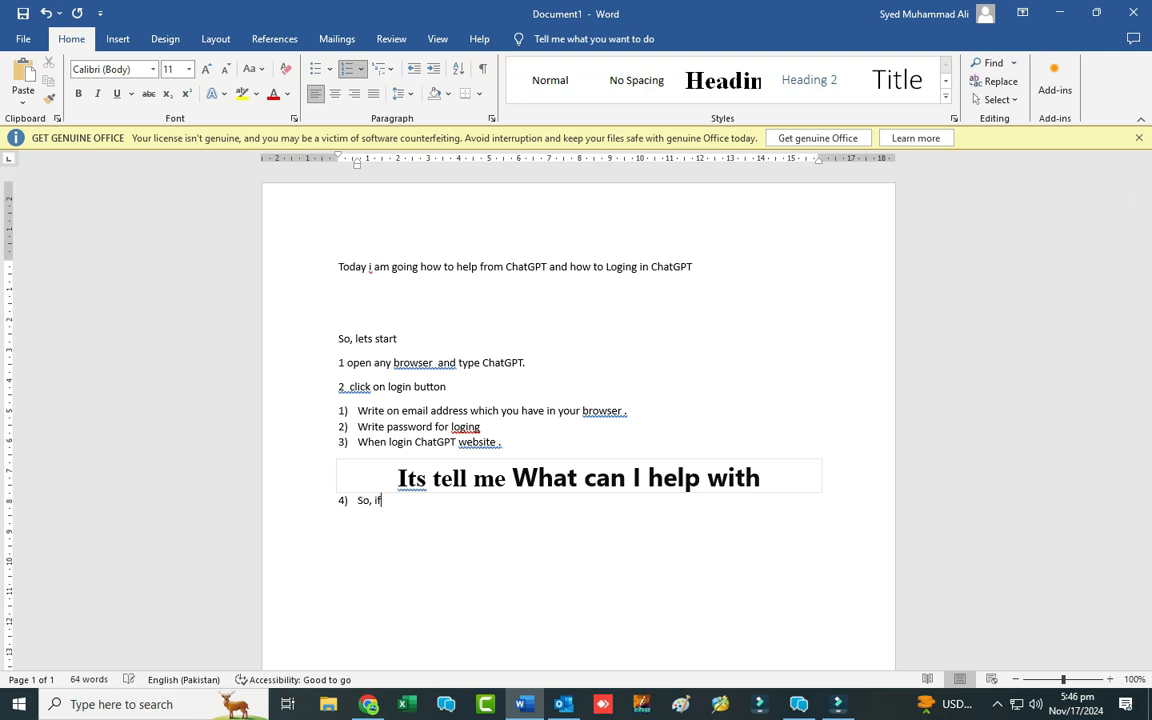
{"action": "type", "text": " you get any idea from Business"}
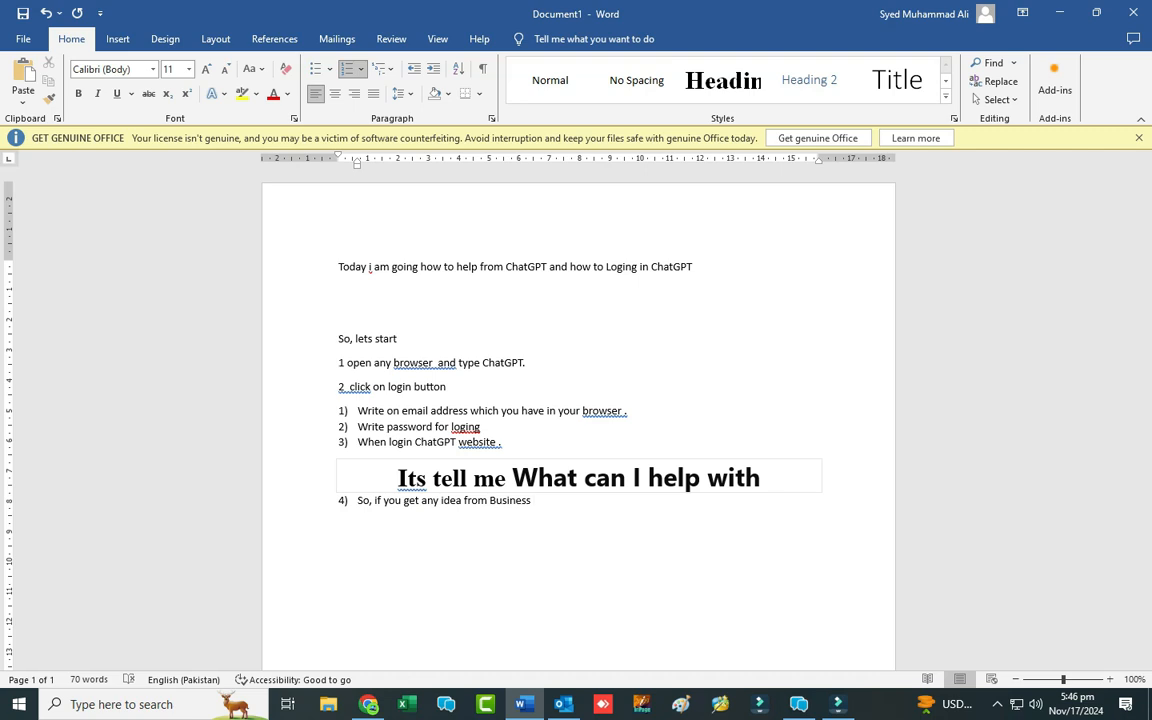
{"action": "type", "text": "or any which you wab"}
{"action": "key", "text": "BackSpace"}
{"action": "type", "text": "nt to need help"}
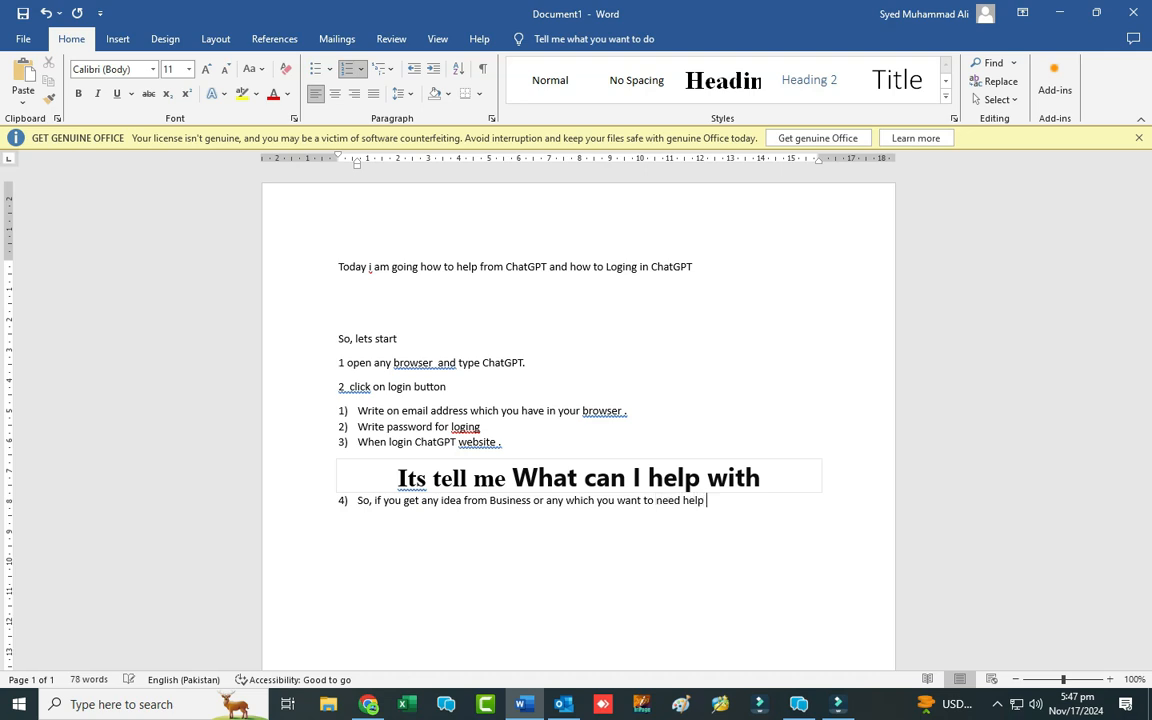
{"action": "type", "text": " you can write in Tb"}
{"action": "key", "text": "Return"}
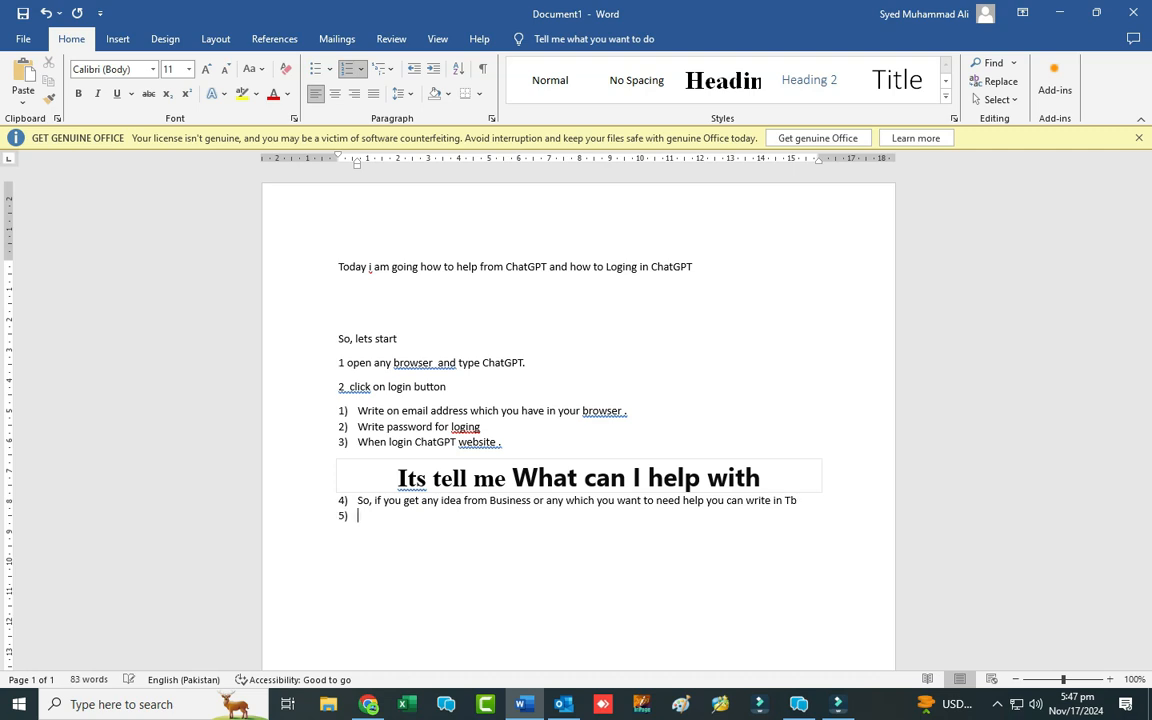
Step: Write "For Exemple" as item 5 and "I tell what is the most common social media networks or Papour ss media" as item 6
{"action": "type", "text": "for Exemple"}
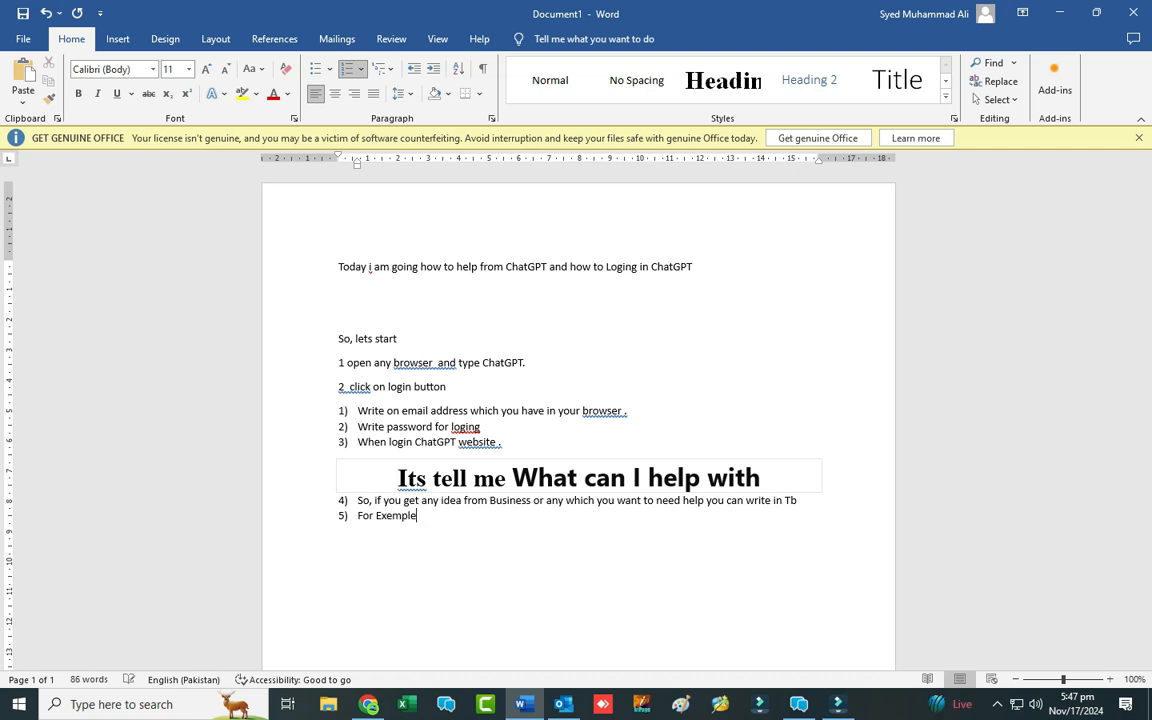
{"action": "key", "text": "Return"}
{"action": "type", "text": "I tell what is the m"}
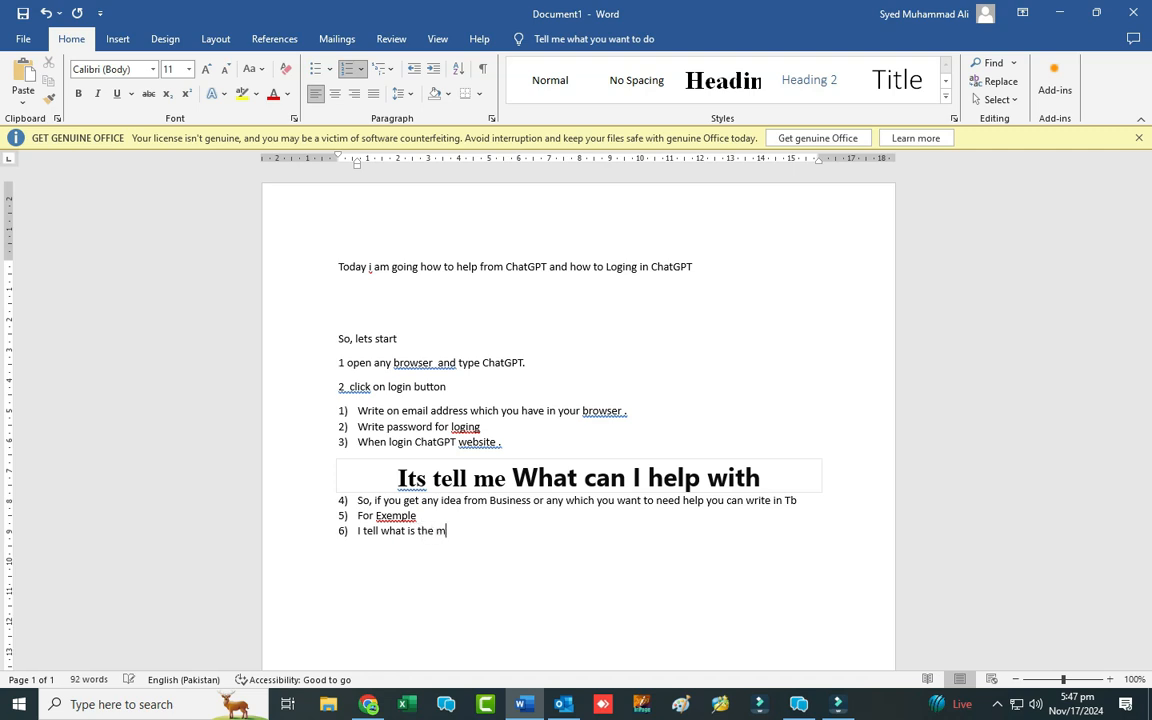
{"action": "type", "text": "ost common "}
{"action": "type", "text": "sos"}
{"action": "type", "text": "cial media"}
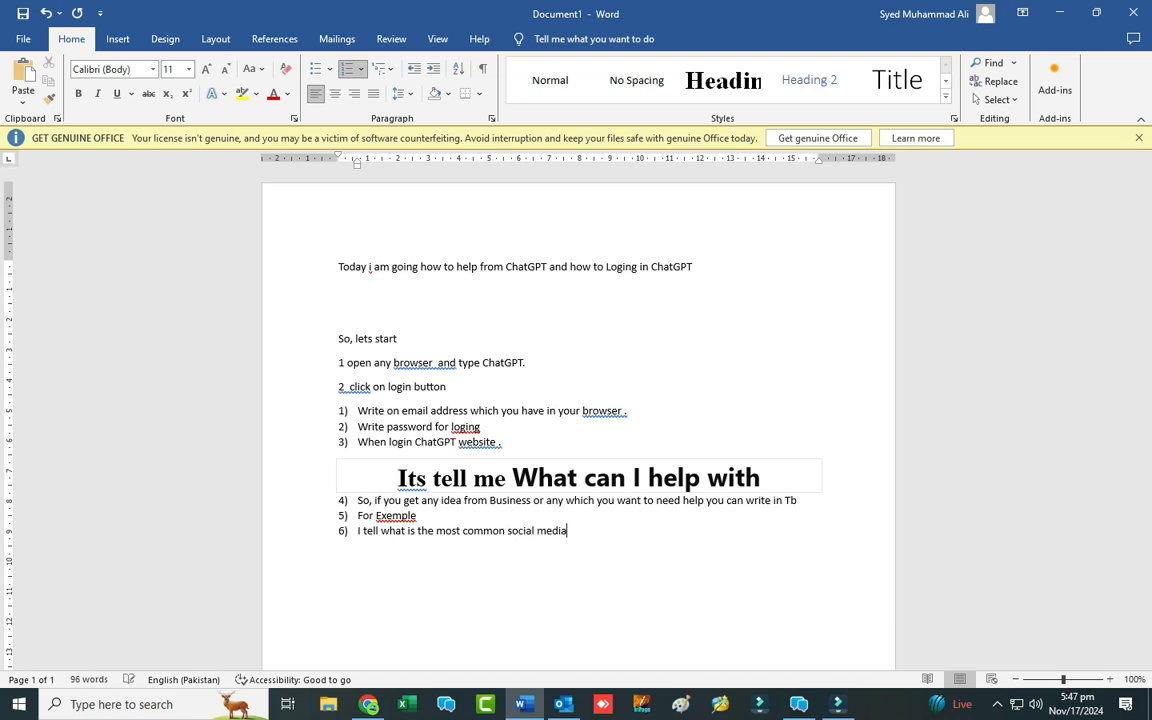
{"action": "type", "text": " networks or Papour ss media"}
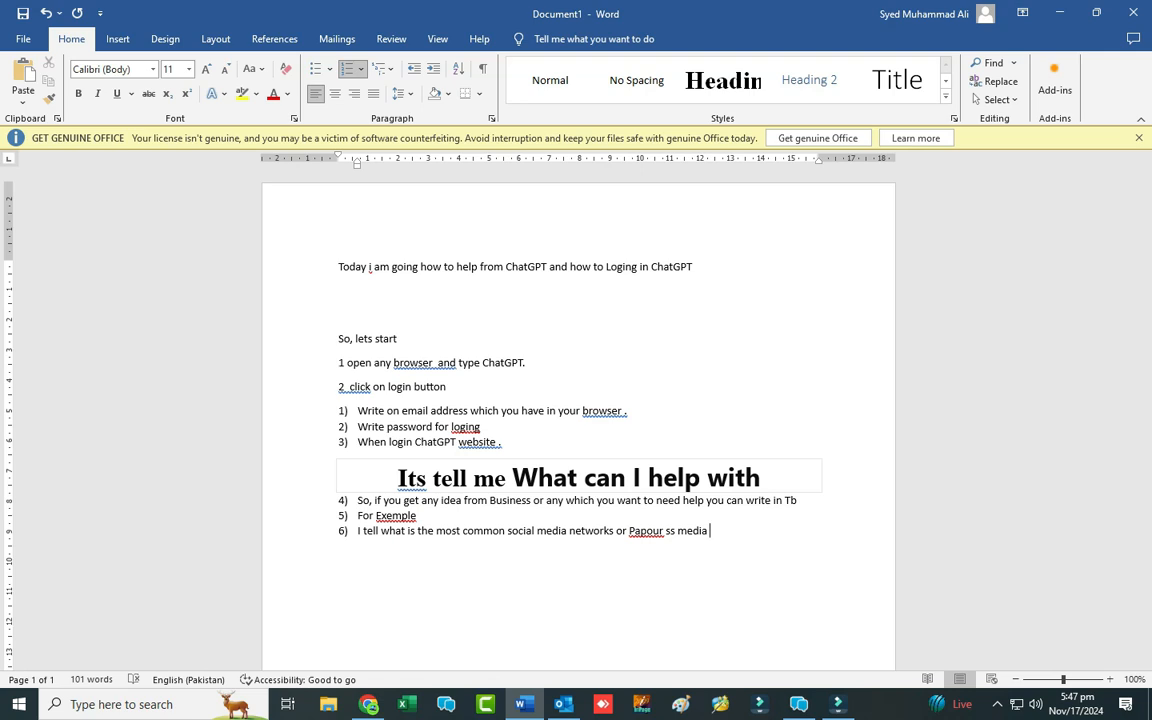
{"action": "left_click_drag", "start_coordinate": [802, 532], "coordinate": [385, 546]}
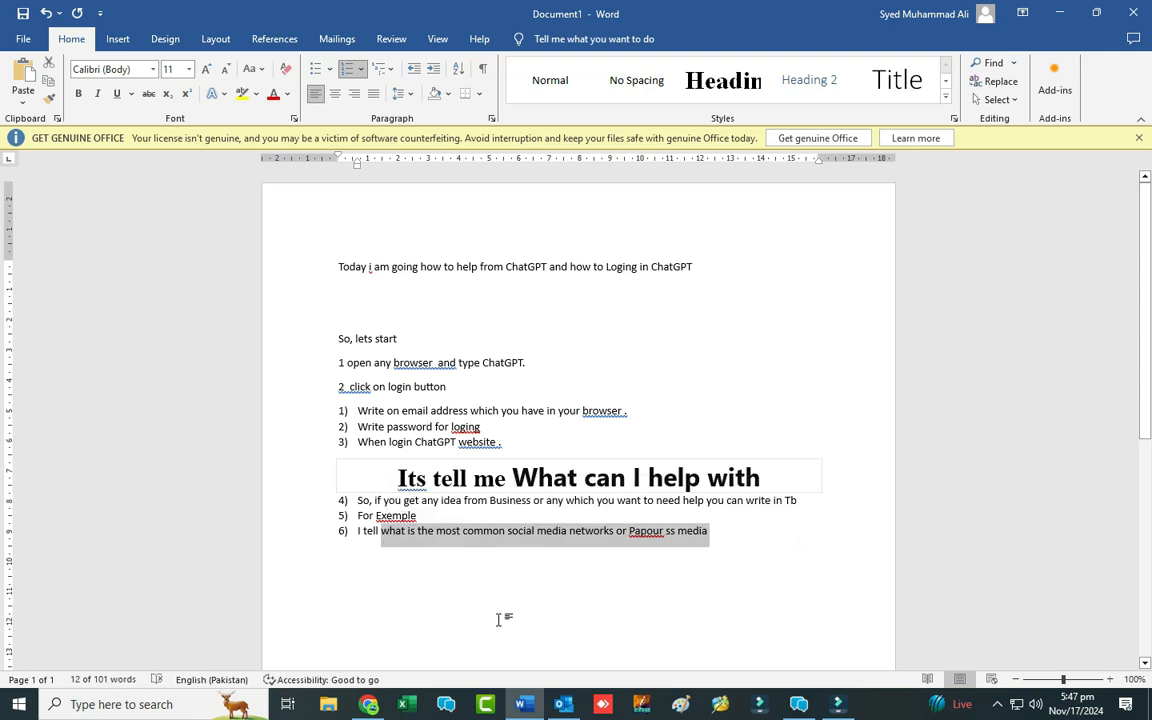
{"action": "left_click", "coordinate": [708, 537]}
Step: Add item 7 reading "Copy the require question and past in ChatGPT tab" and start the following item
{"action": "key", "text": "Return"}
{"action": "type", "text": "copy the "}
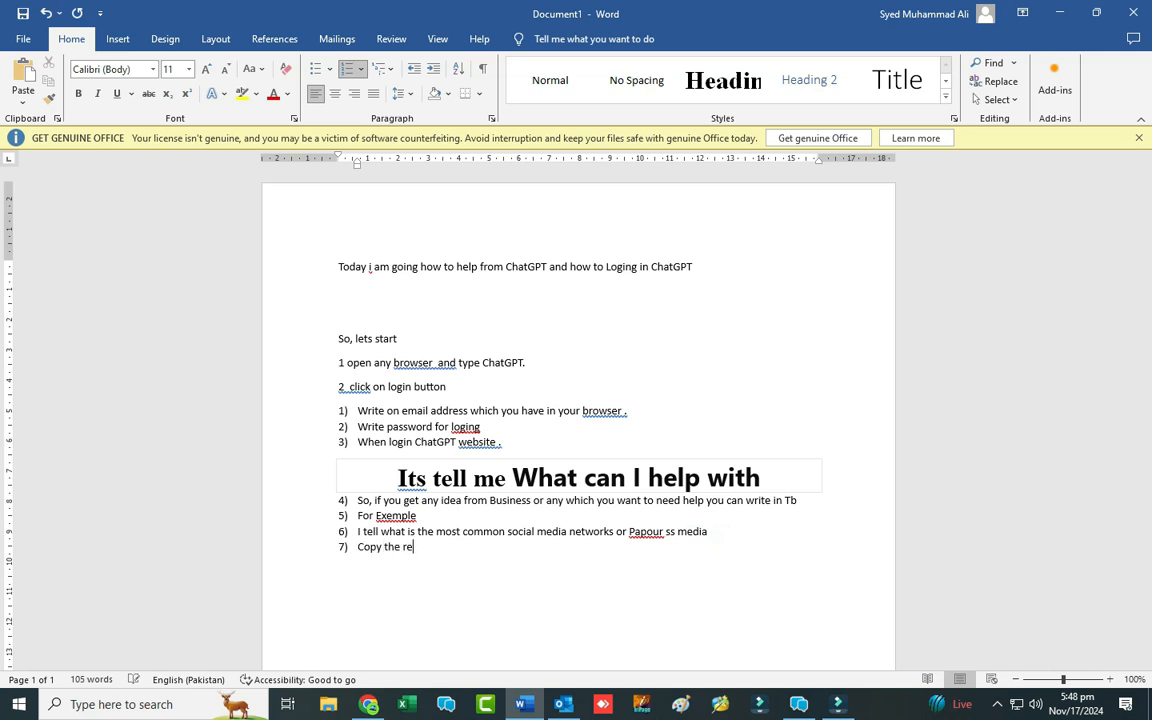
{"action": "type", "text": "require question and past"}
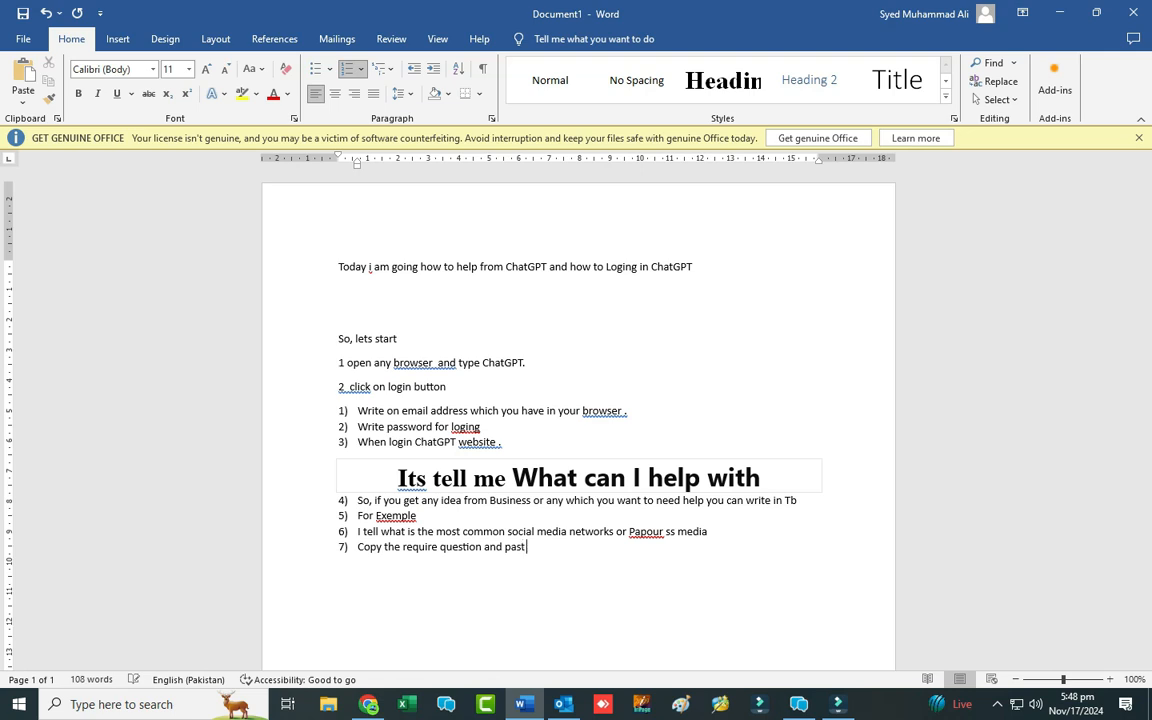
{"action": "type", "text": " in chatGPT tab"}
{"action": "key", "text": "Return"}
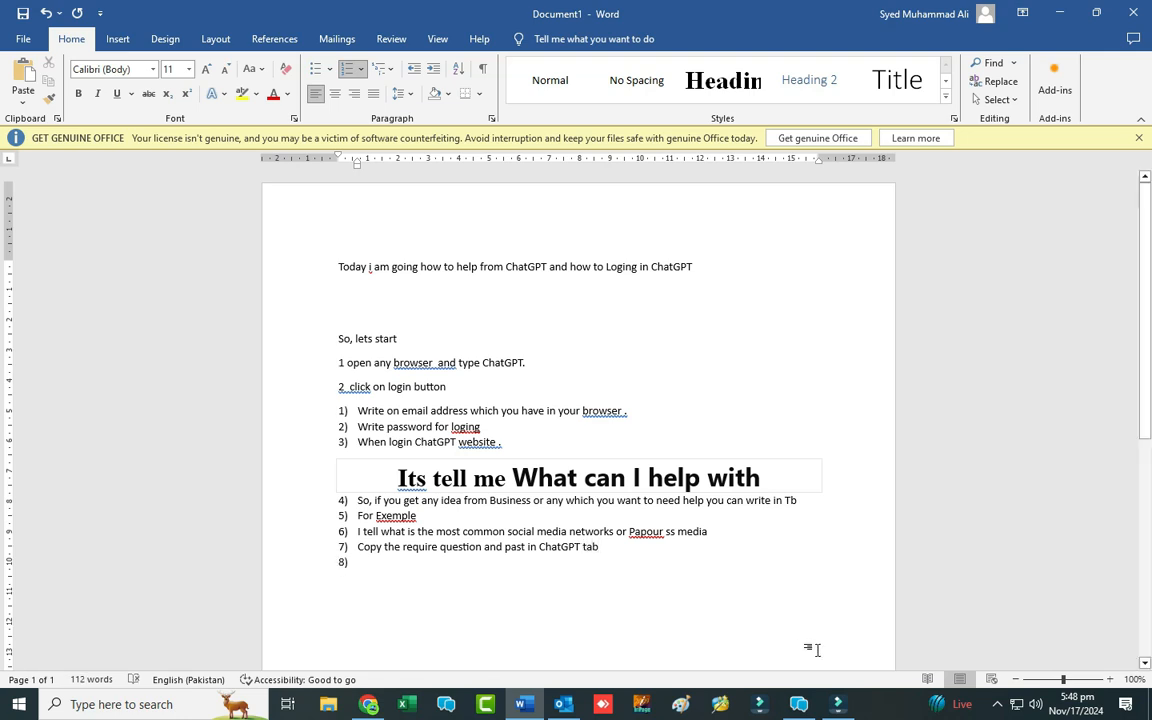
Step: Copy "what is the most common social media networks or Papour ss media" from item 6 and submit it to ChatGPT in Chrome
{"action": "left_click_drag", "start_coordinate": [708, 531], "coordinate": [405, 535]}
{"action": "key", "text": "ctrl+c"}
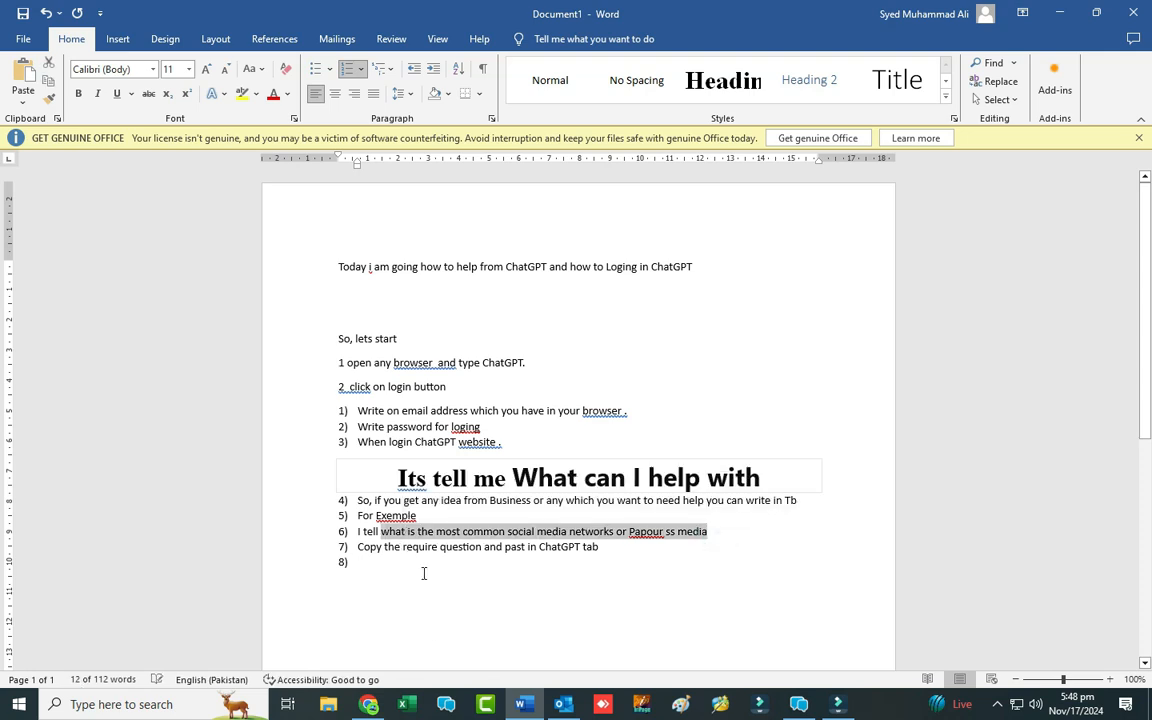
{"action": "key", "text": "alt+Tab"}
{"action": "left_click", "coordinate": [488, 388]}
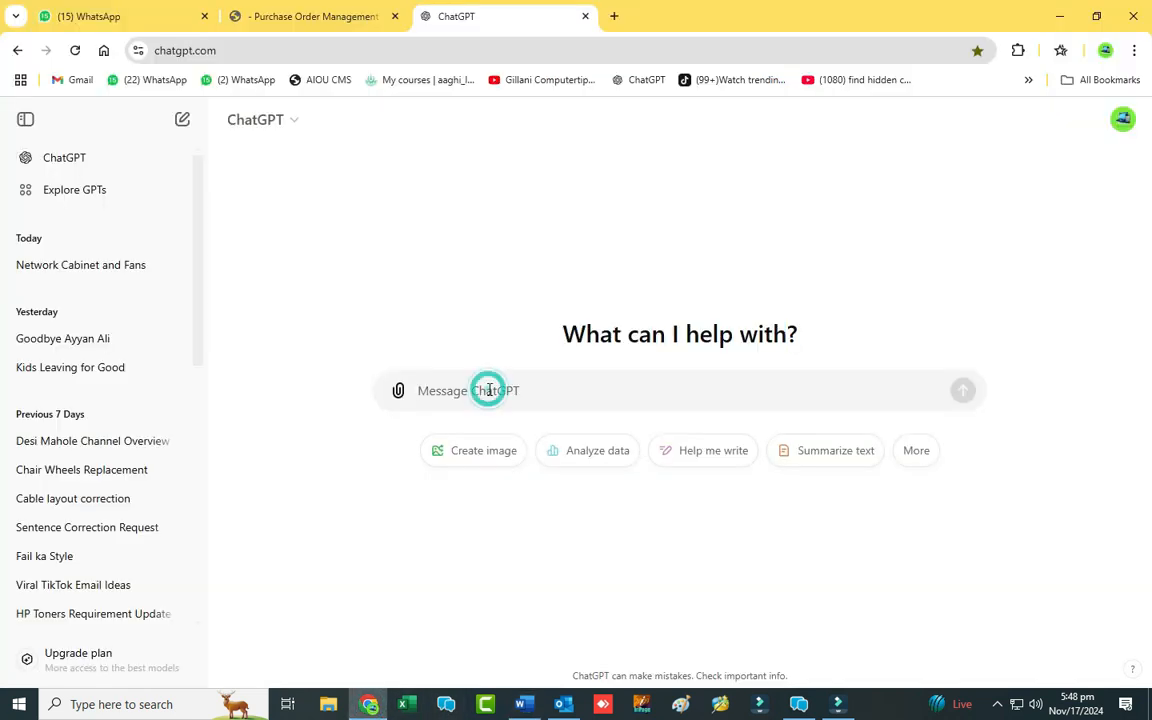
{"action": "key", "text": "ctrl+v"}
{"action": "key", "text": "Return"}
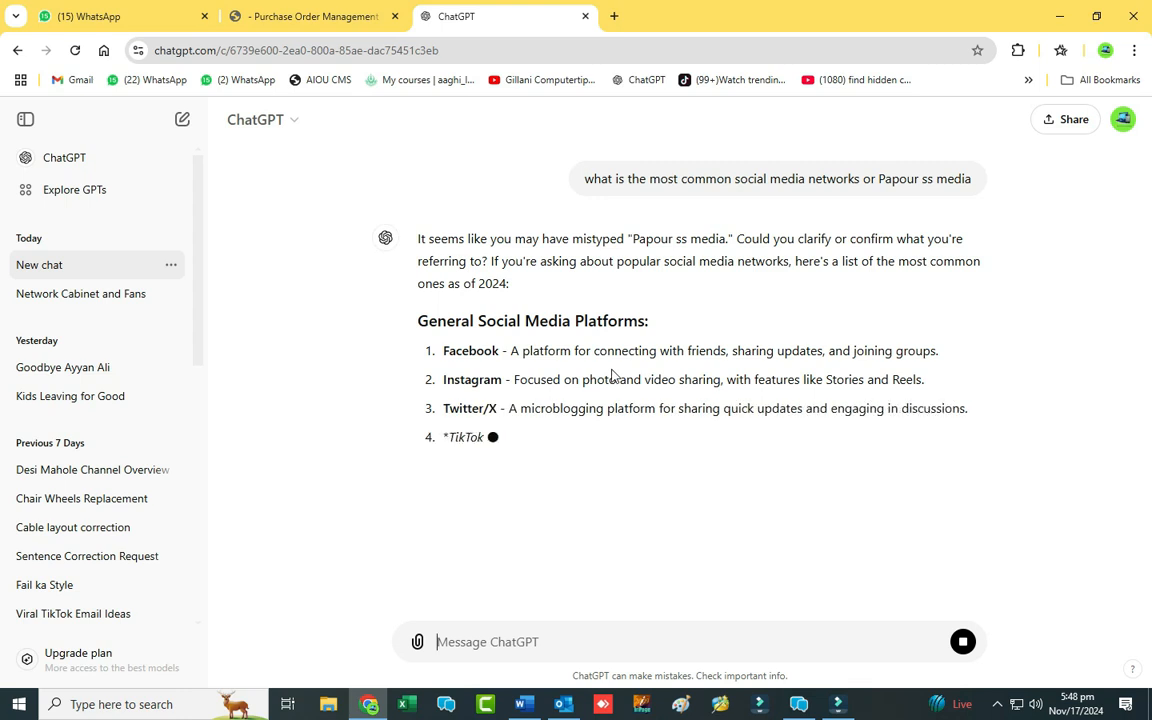
Step: Highlight the General Social Media Platforms list from its heading through Reddit and review the whole answer
{"action": "left_click_drag", "start_coordinate": [420, 320], "coordinate": [938, 573]}
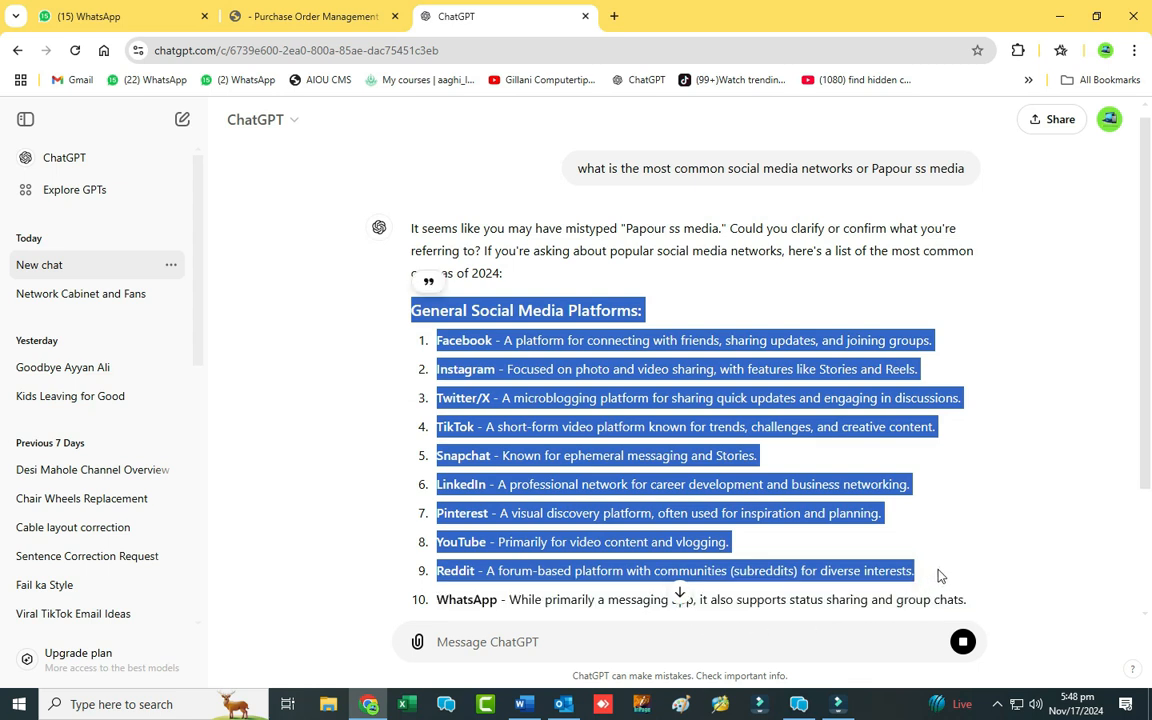
{"action": "scroll", "coordinate": [789, 514], "scroll_direction": "down", "scroll_amount": 2}
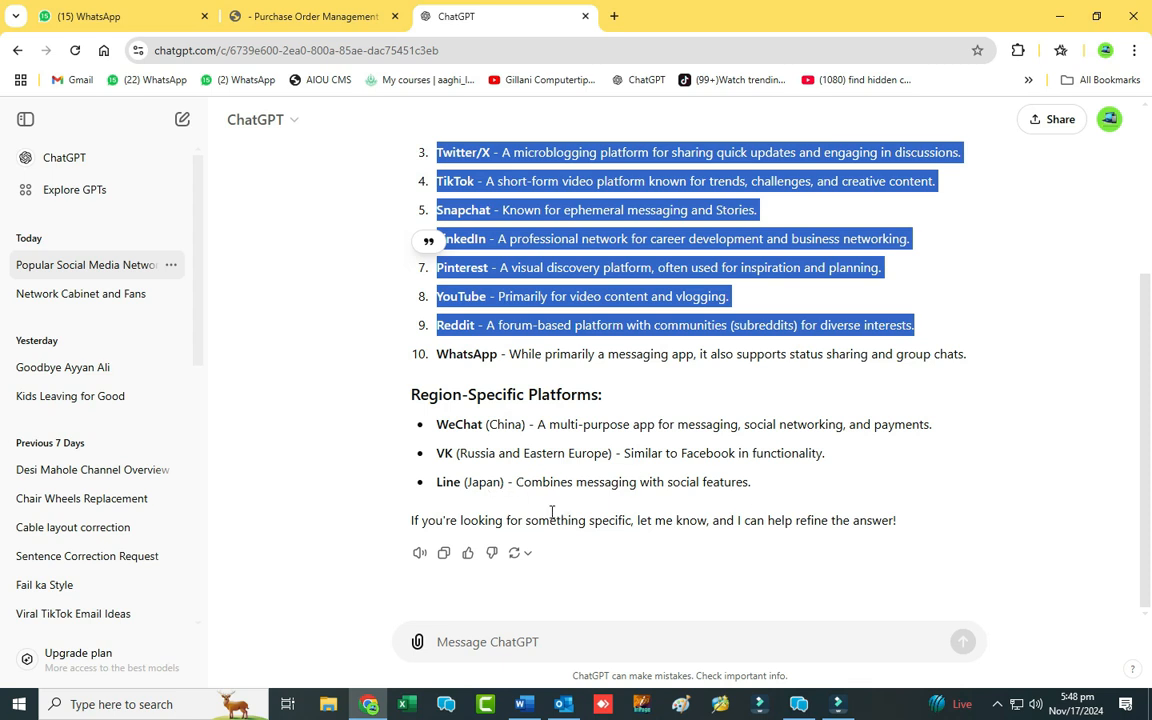
{"action": "scroll", "coordinate": [568, 514], "scroll_direction": "up", "scroll_amount": 3}
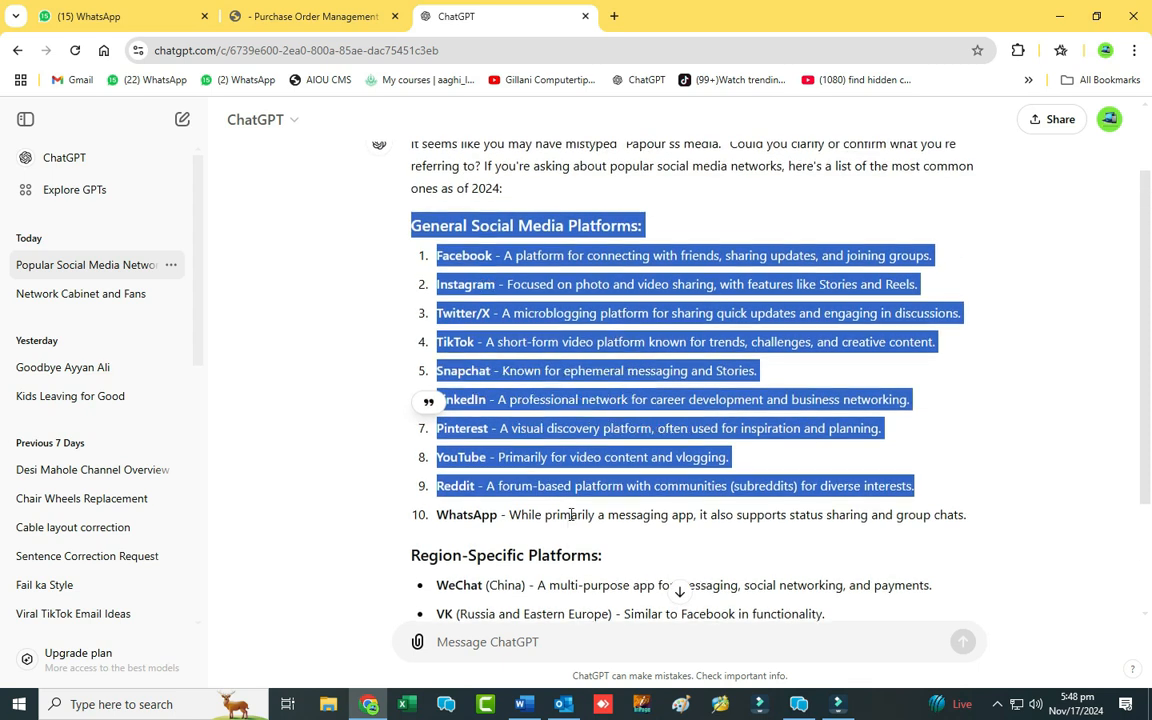
{"action": "scroll", "coordinate": [571, 514], "scroll_direction": "down", "scroll_amount": 3}
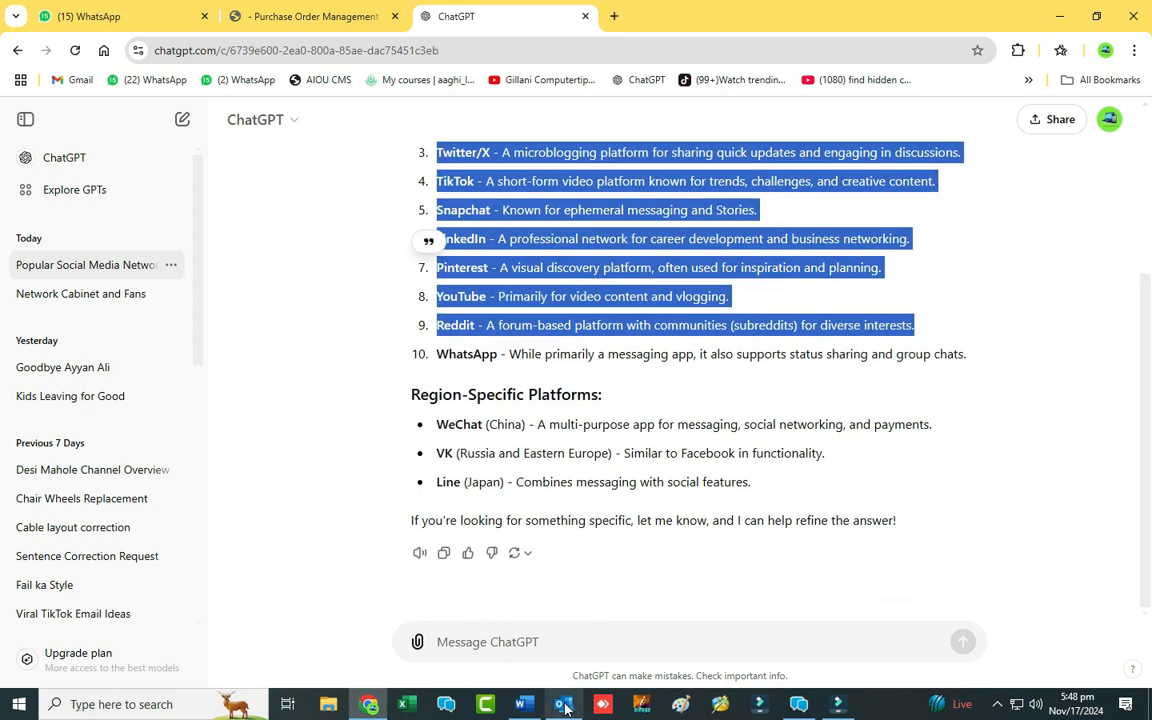
Step: Switch to Word and write "You can see its tell me papolar ss maedia in every country" as list item 8
{"action": "left_click", "coordinate": [521, 705]}
{"action": "left_click", "coordinate": [378, 567]}
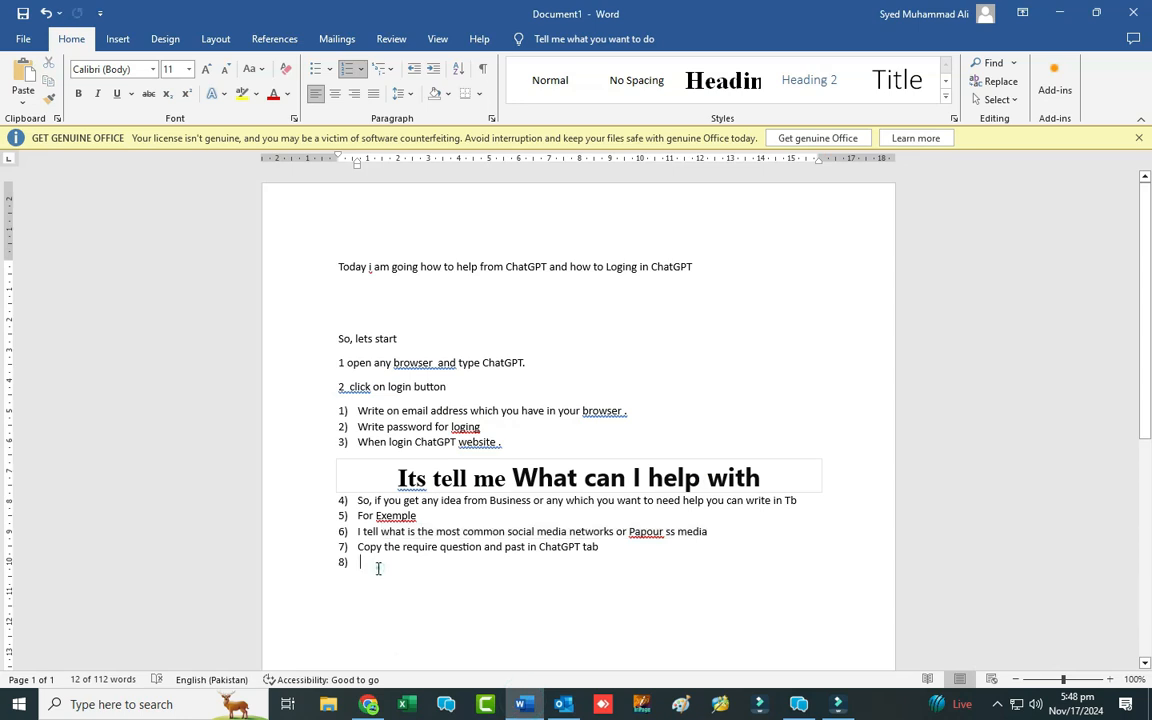
{"action": "type", "text": "You"}
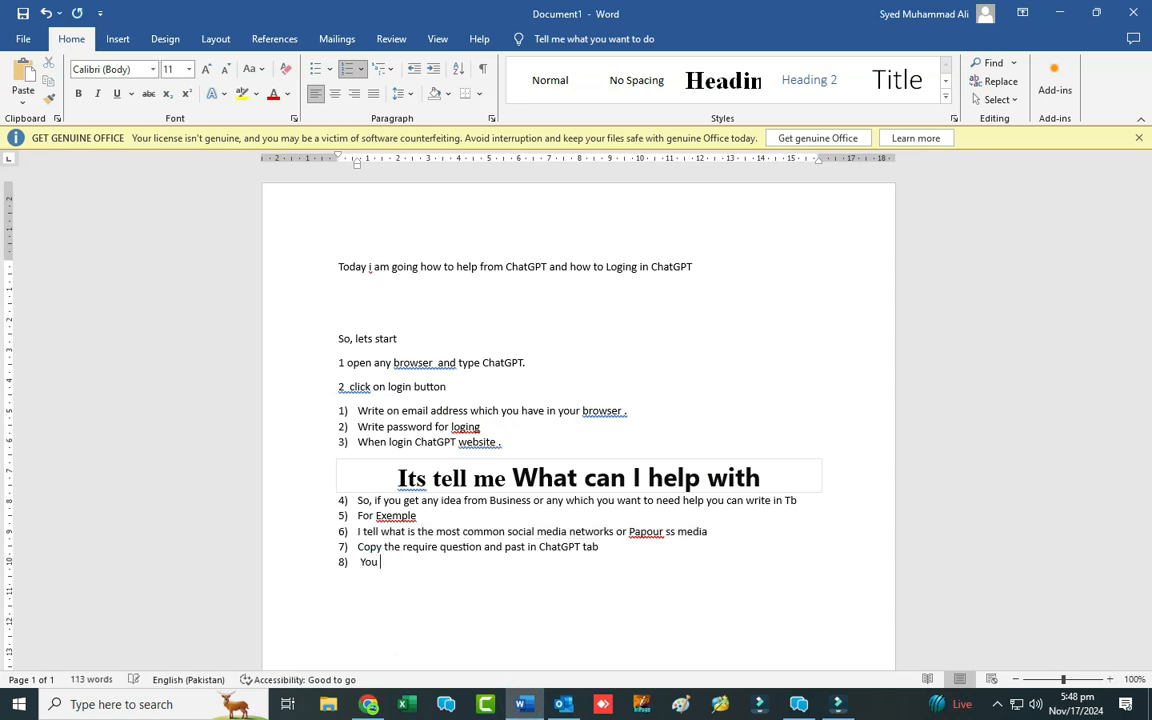
{"action": "type", "text": " can sse"}
{"action": "key", "text": "BackSpace"}
{"action": "key", "text": "BackSpace"}
{"action": "type", "text": "e its tell me papolar "}
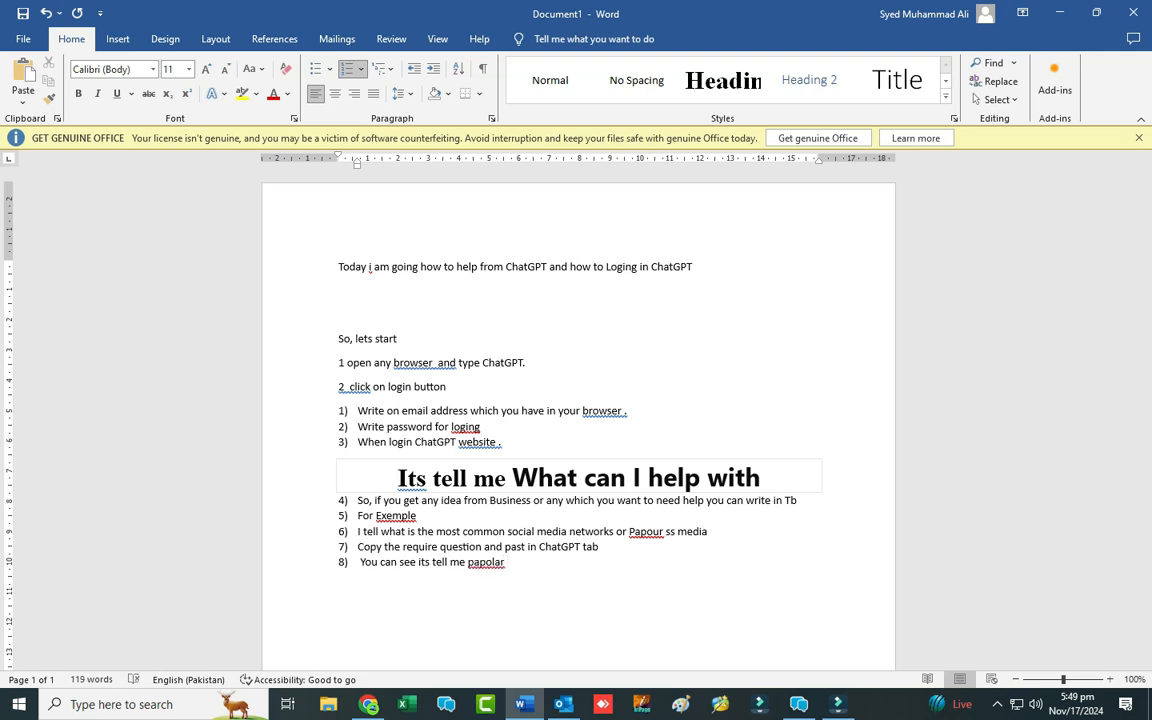
{"action": "type", "text": "ss maedia in every country"}
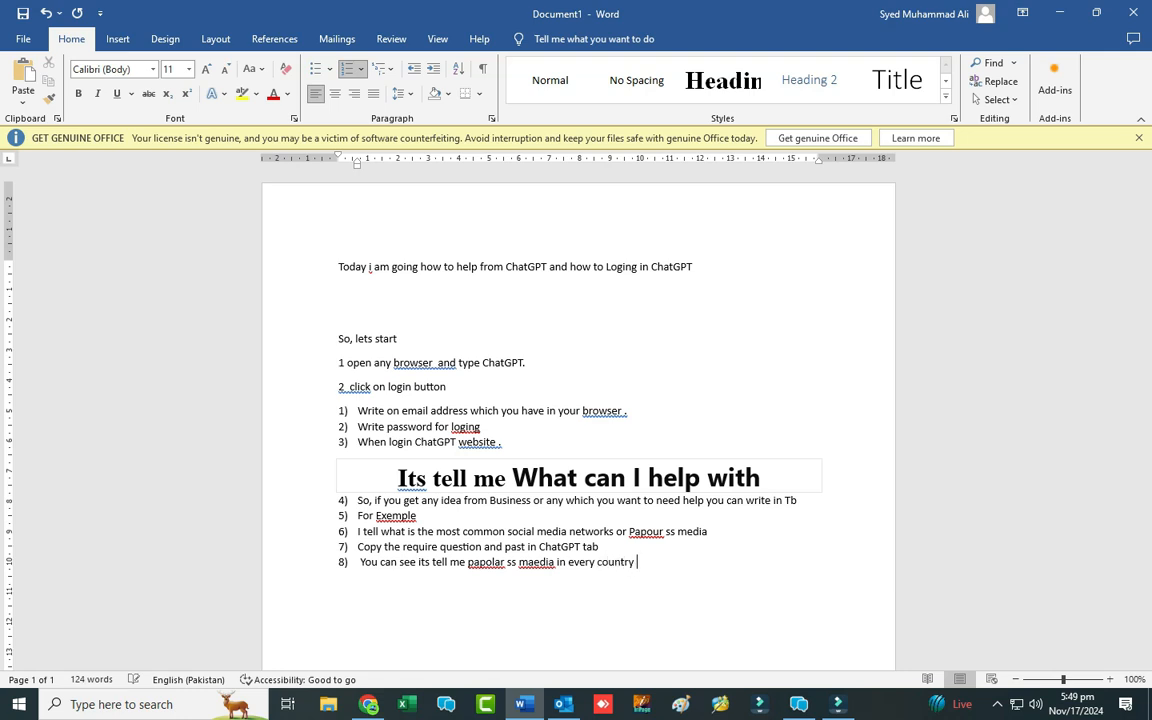
Step: Correct the misspelled words to "popular" and "media" in list item 8 and to "Example" in item 5
{"action": "right_click", "coordinate": [470, 562]}
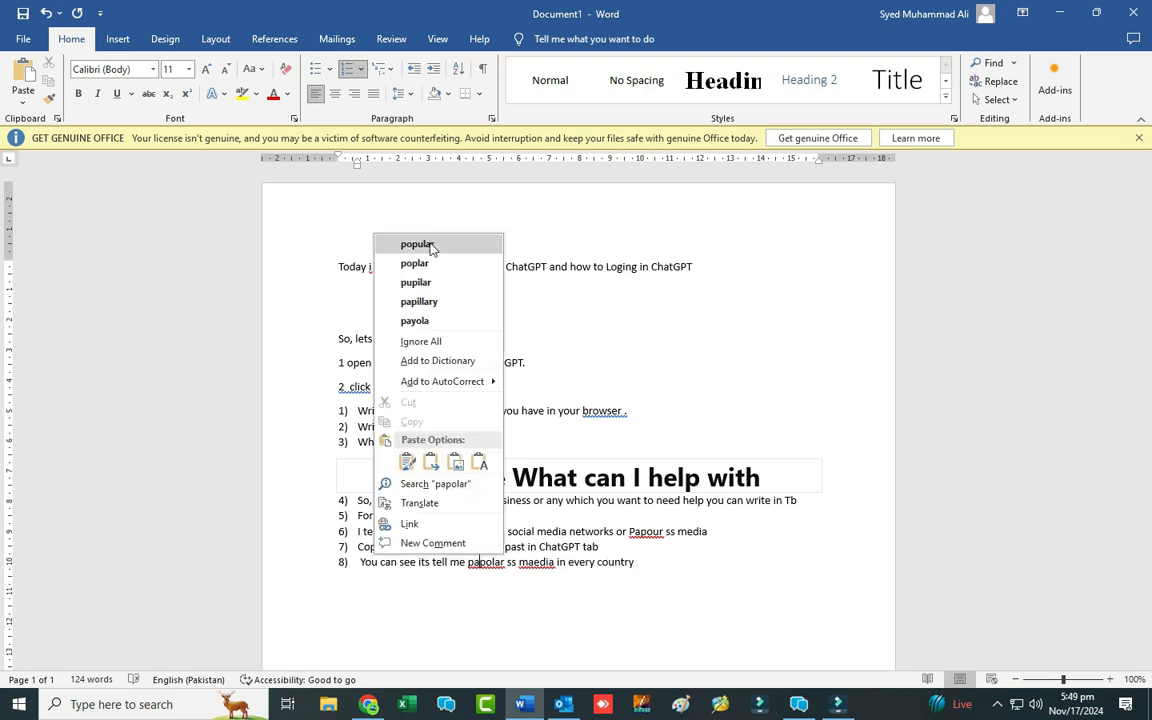
{"action": "left_click", "coordinate": [431, 245]}
{"action": "right_click", "coordinate": [536, 562]}
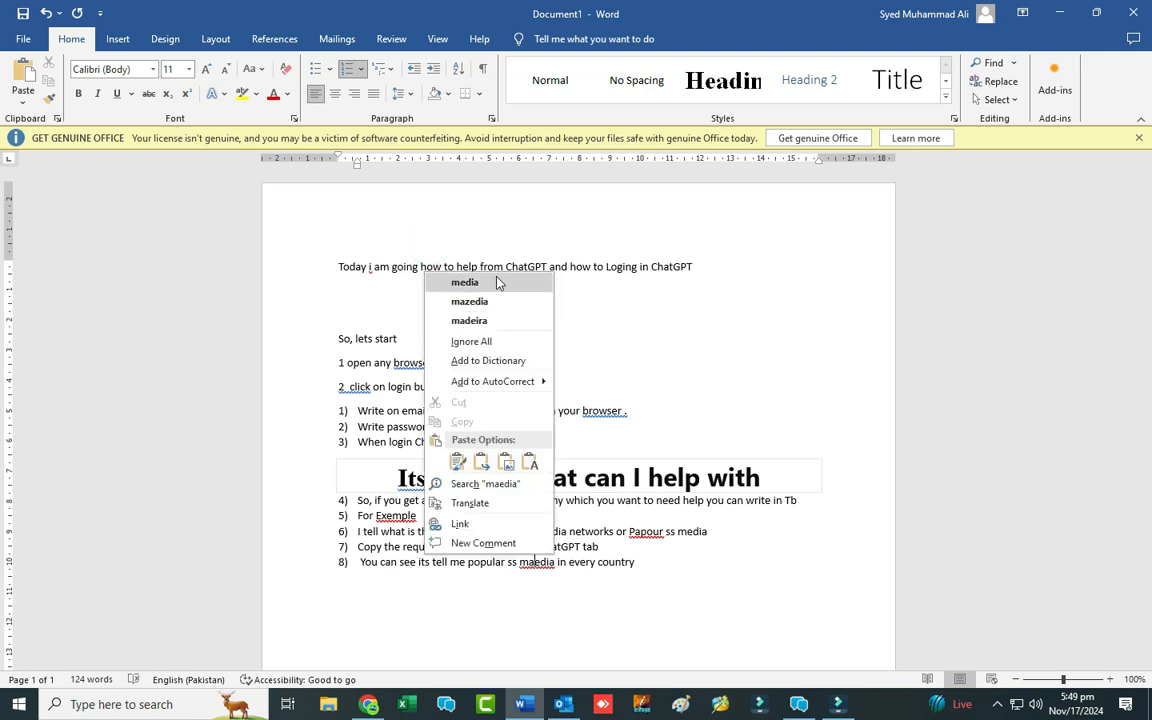
{"action": "left_click", "coordinate": [498, 283]}
{"action": "right_click", "coordinate": [400, 516]}
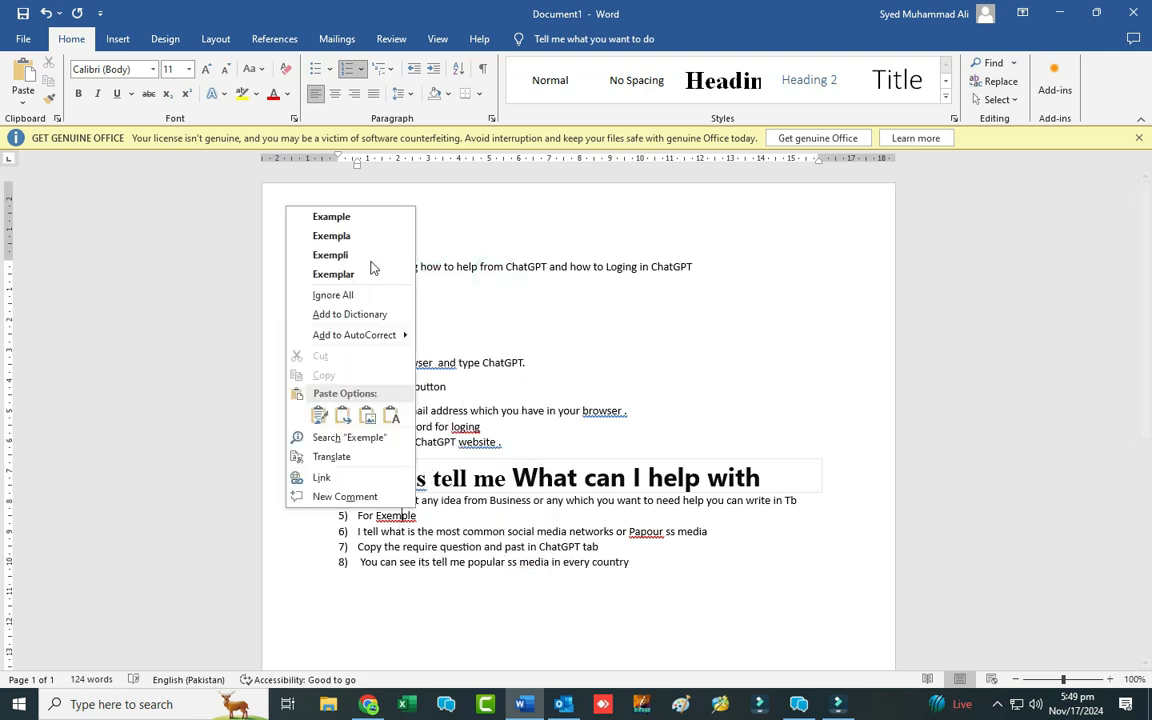
{"action": "left_click", "coordinate": [331, 217]}
Step: Add list item 9 reading "2nd how to creae a filim script for kids movie"
{"action": "left_click", "coordinate": [627, 559]}
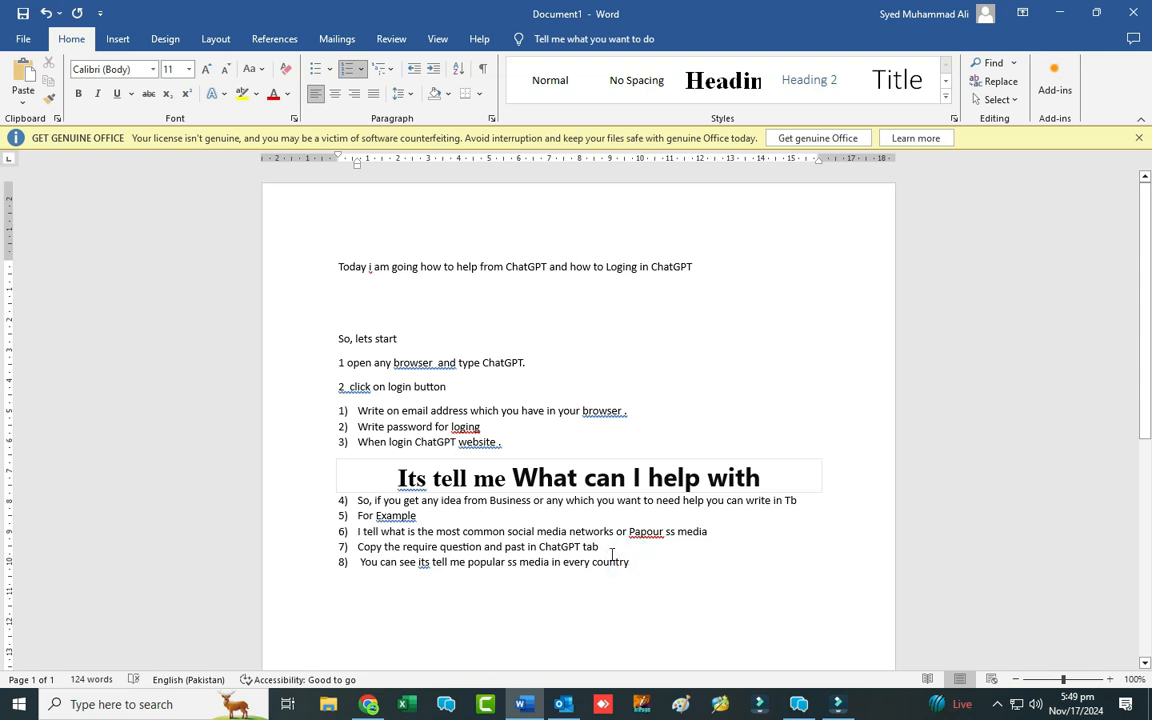
{"action": "key", "text": "Return"}
{"action": "type", "text": "2nd"}
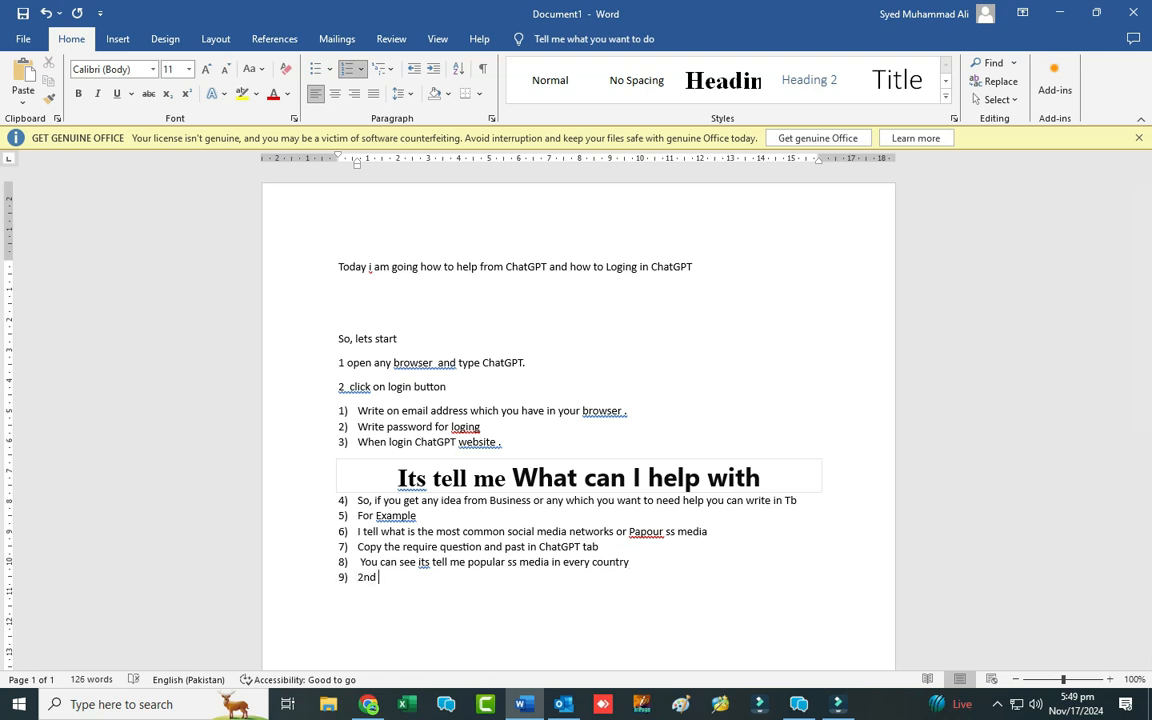
{"action": "type", "text": " how to creae a filim script fo"}
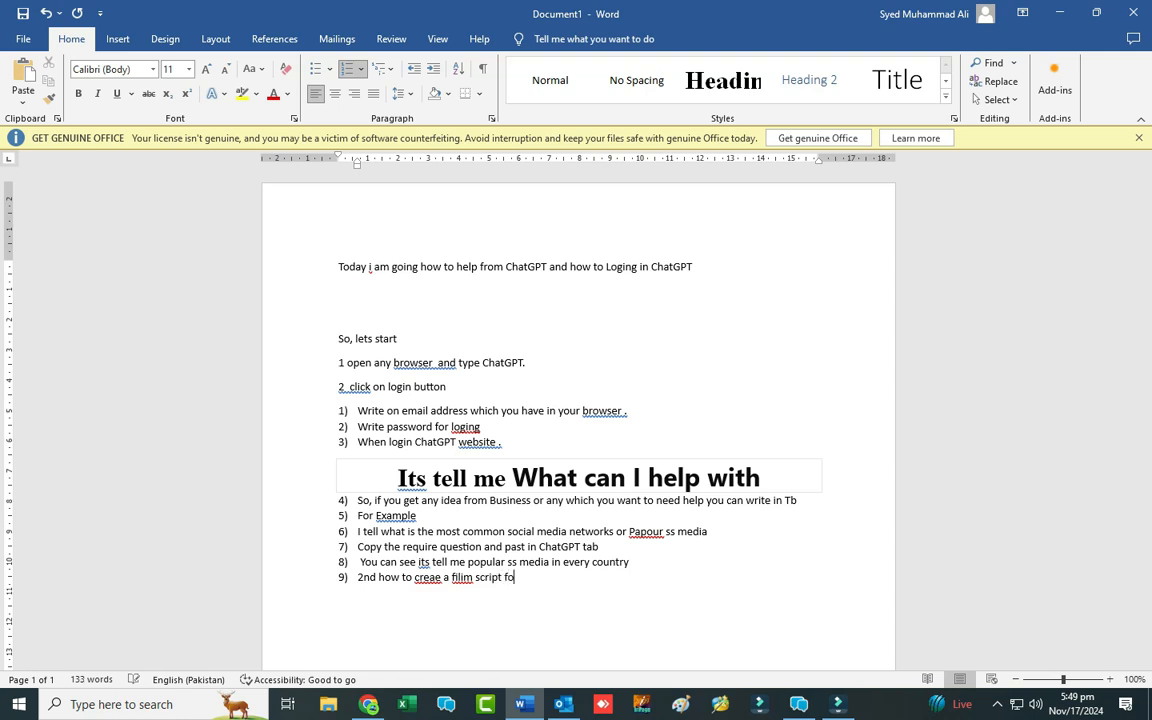
{"action": "type", "text": "ids movi"}
Step: Correct the misspelled words in list item 9 to "create" and "film"
{"action": "right_click", "coordinate": [422, 577]}
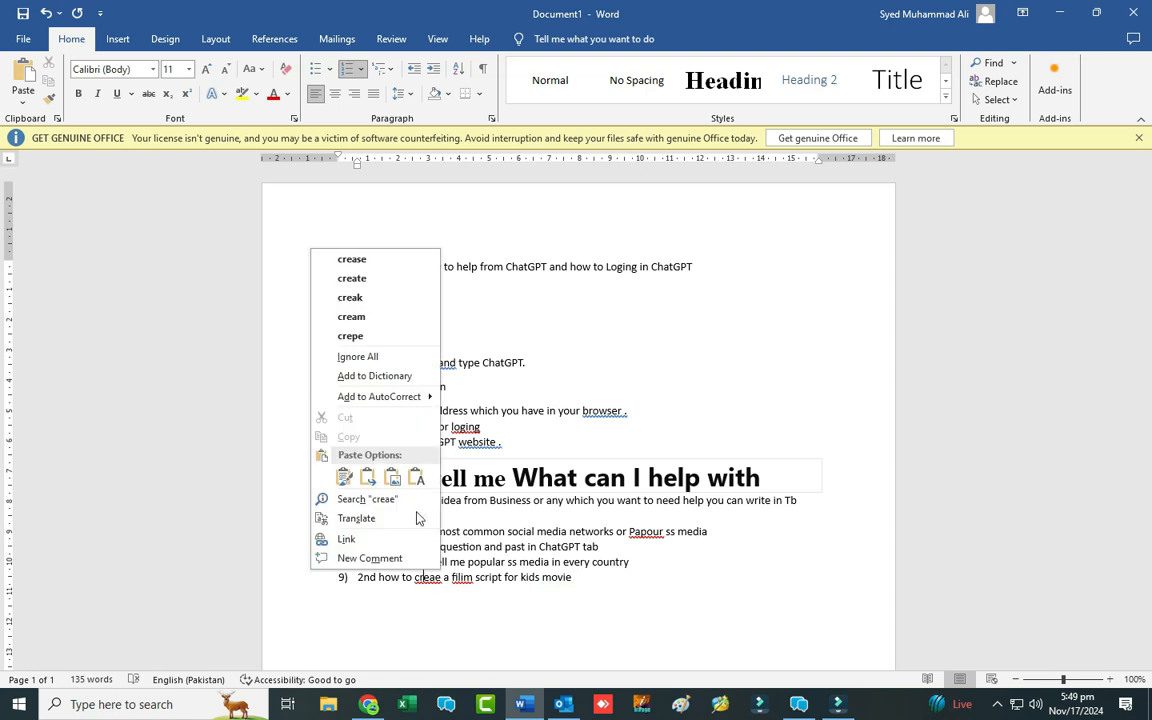
{"action": "left_click", "coordinate": [352, 278]}
{"action": "left_click_drag", "start_coordinate": [597, 573], "coordinate": [464, 577]}
{"action": "right_click", "coordinate": [464, 577]}
{"action": "key", "text": "Escape"}
{"action": "right_click", "coordinate": [464, 578]}
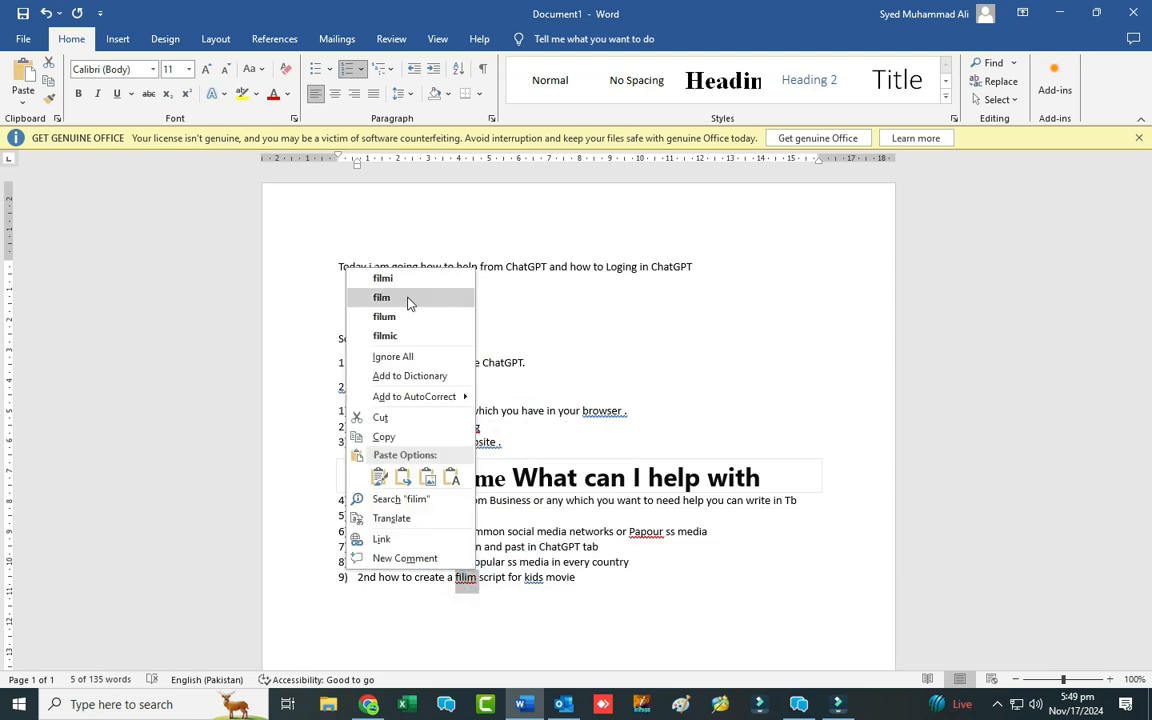
{"action": "left_click", "coordinate": [406, 298]}
Step: Copy "how to create a film script for kids movie" from item 9 and submit it to ChatGPT in Chrome
{"action": "left_click_drag", "start_coordinate": [612, 576], "coordinate": [379, 580]}
{"action": "key", "text": "ctrl+c"}
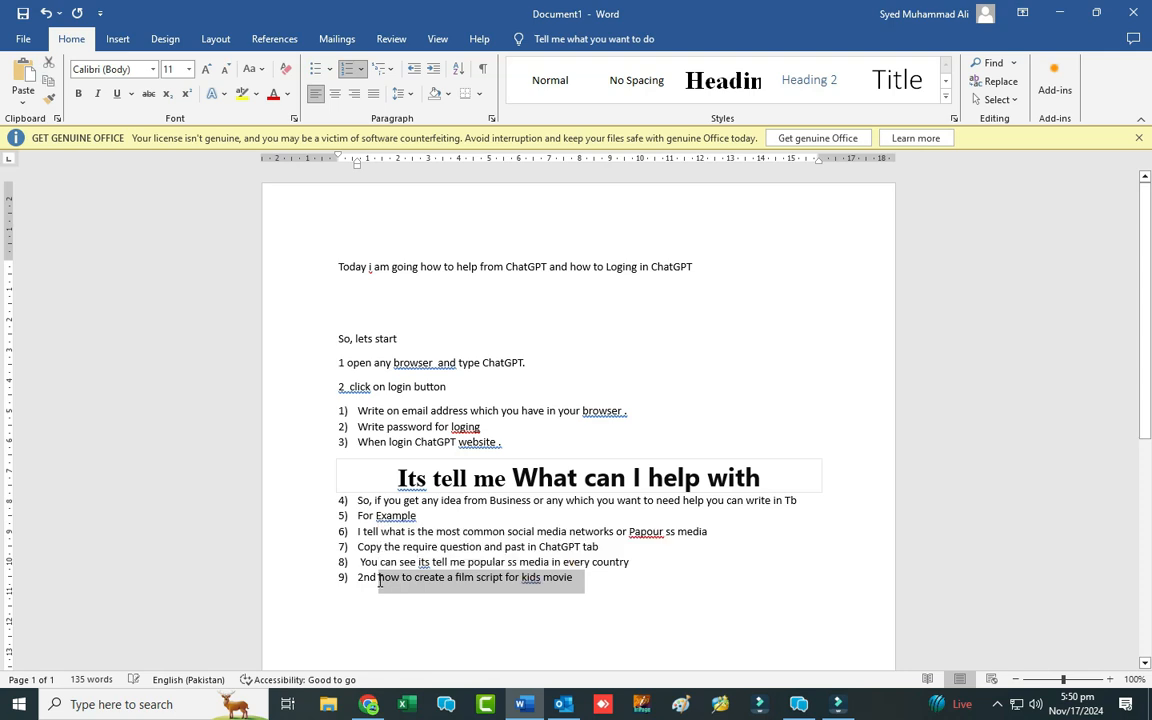
{"action": "left_click", "coordinate": [369, 704]}
{"action": "left_click", "coordinate": [508, 638]}
{"action": "key", "text": "ctrl+v"}
{"action": "key", "text": "Return"}
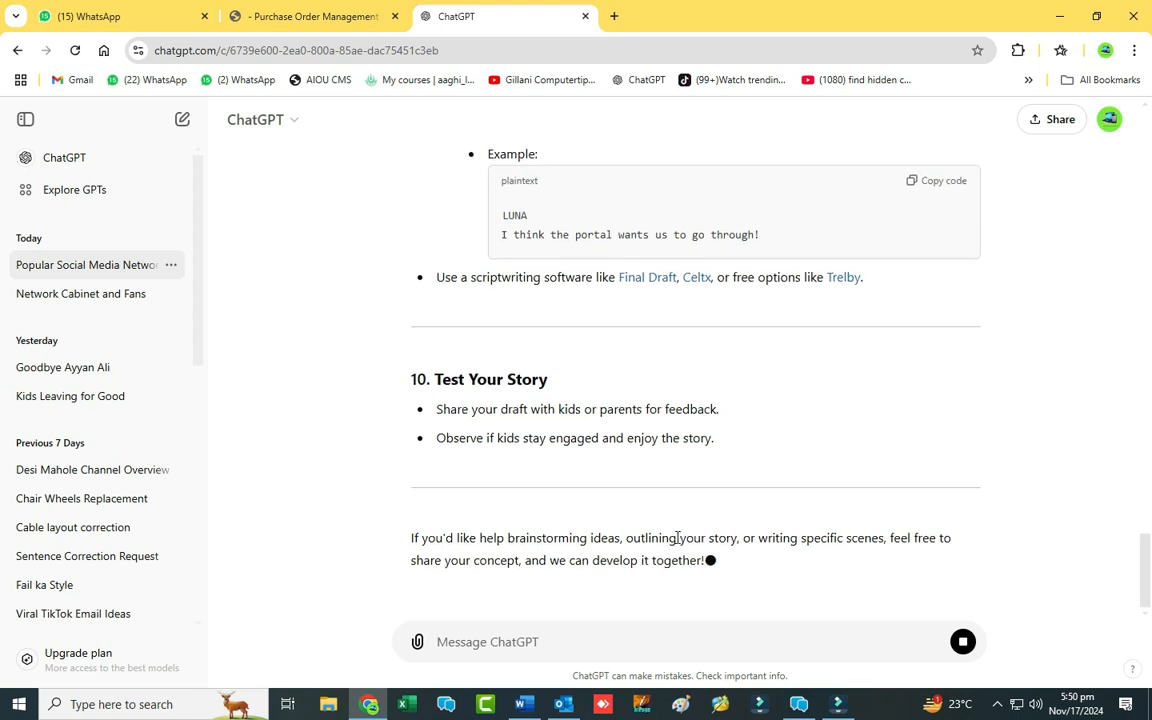
{"action": "left_click", "coordinate": [438, 642]}
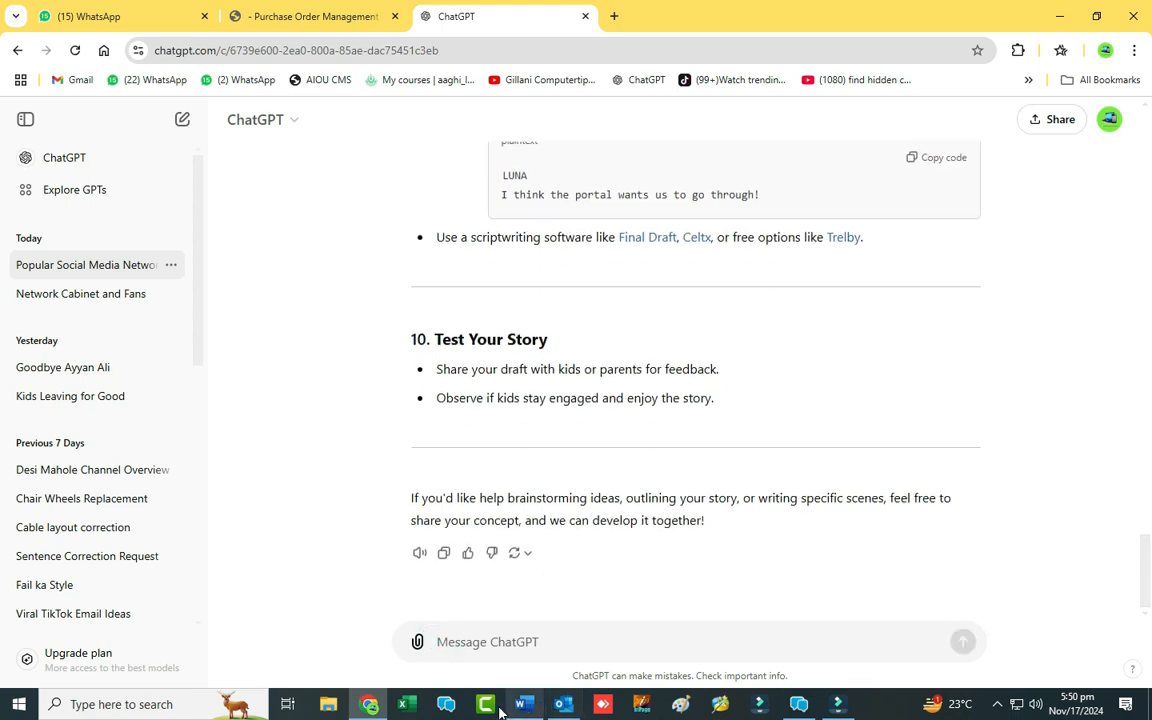
Step: Switch to Word and add list item 10 reading "It tell me complete scripts for a kids movie", correcting the spelling of "movie"
{"action": "key", "text": "alt+Tab"}
{"action": "left_click", "coordinate": [588, 585]}
{"action": "key", "text": "Return"}
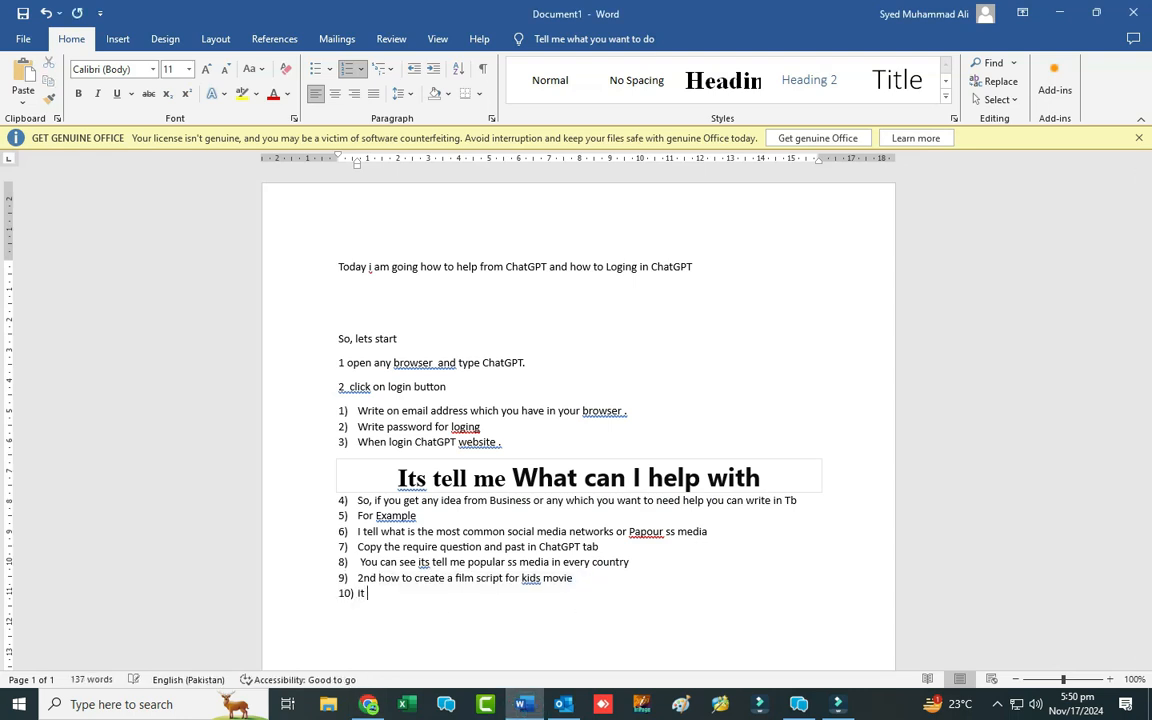
{"action": "type", "text": "It tell me complete scripts for"}
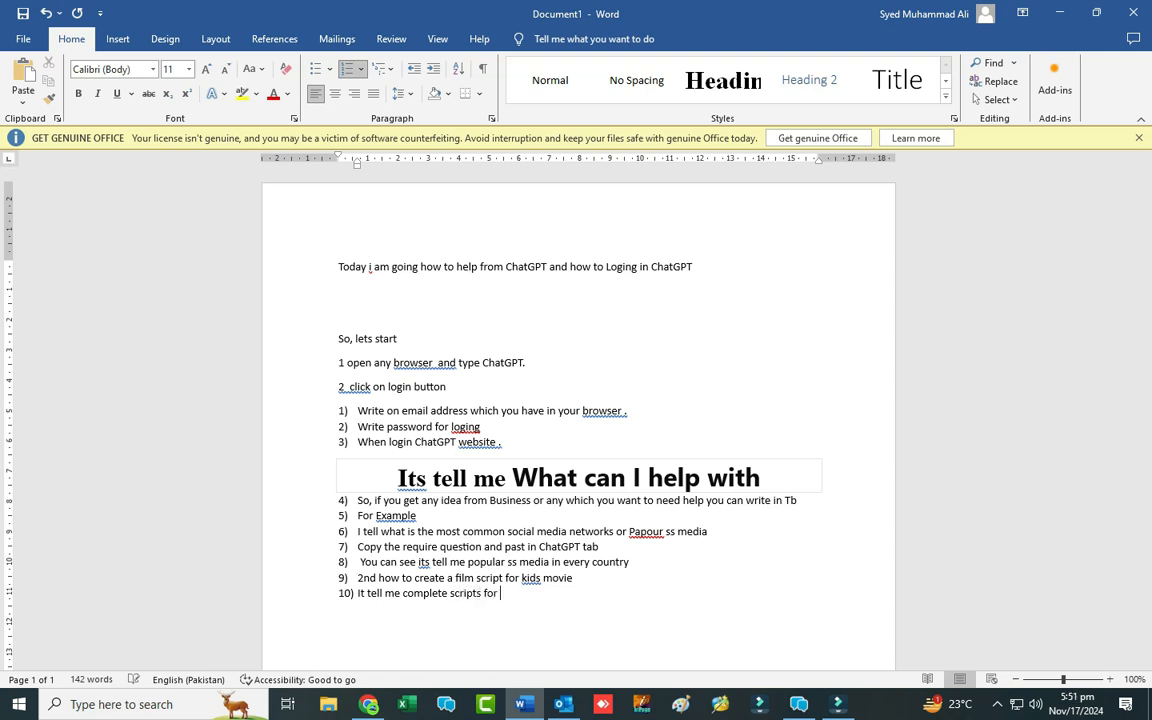
{"action": "type", "text": "s mobvi"}
{"action": "right_click", "coordinate": [553, 592]}
{"action": "left_click", "coordinate": [481, 303]}
Step: End the numbered list after item 10 and write "So you want to help in any question" below it
{"action": "left_click", "coordinate": [565, 593]}
{"action": "key", "text": "Return"}
{"action": "key", "text": "Return"}
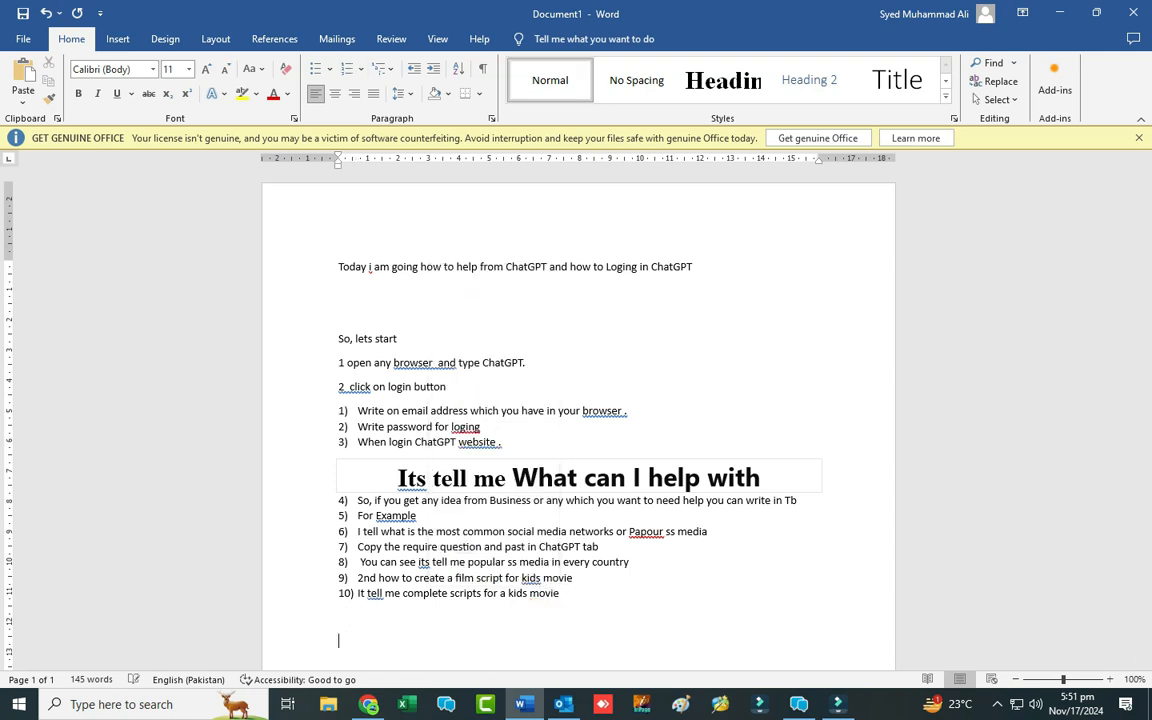
{"action": "type", "text": "so you want to help in any ques"}
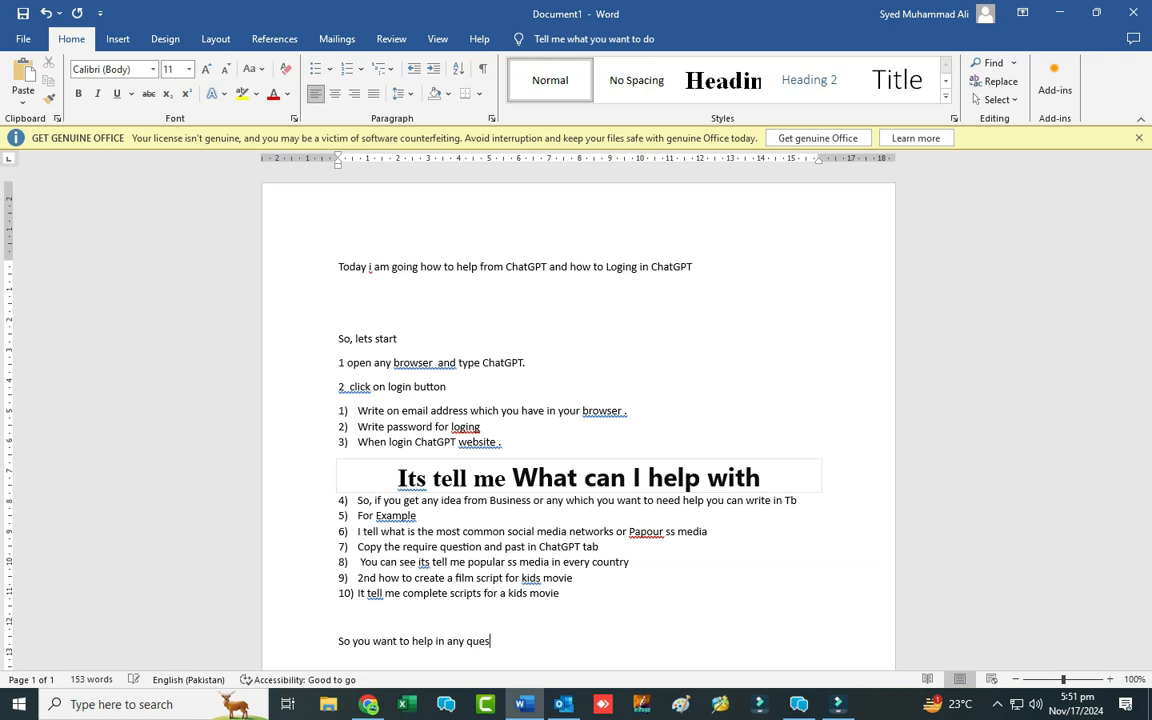
Step: Add the closing line "Thanks for watching video we will meet in net video" after a blank paragraph, correcting the first "video"
{"action": "key", "text": "Return"}
{"action": "key", "text": "Return"}
{"action": "type", "text": "Tha"}
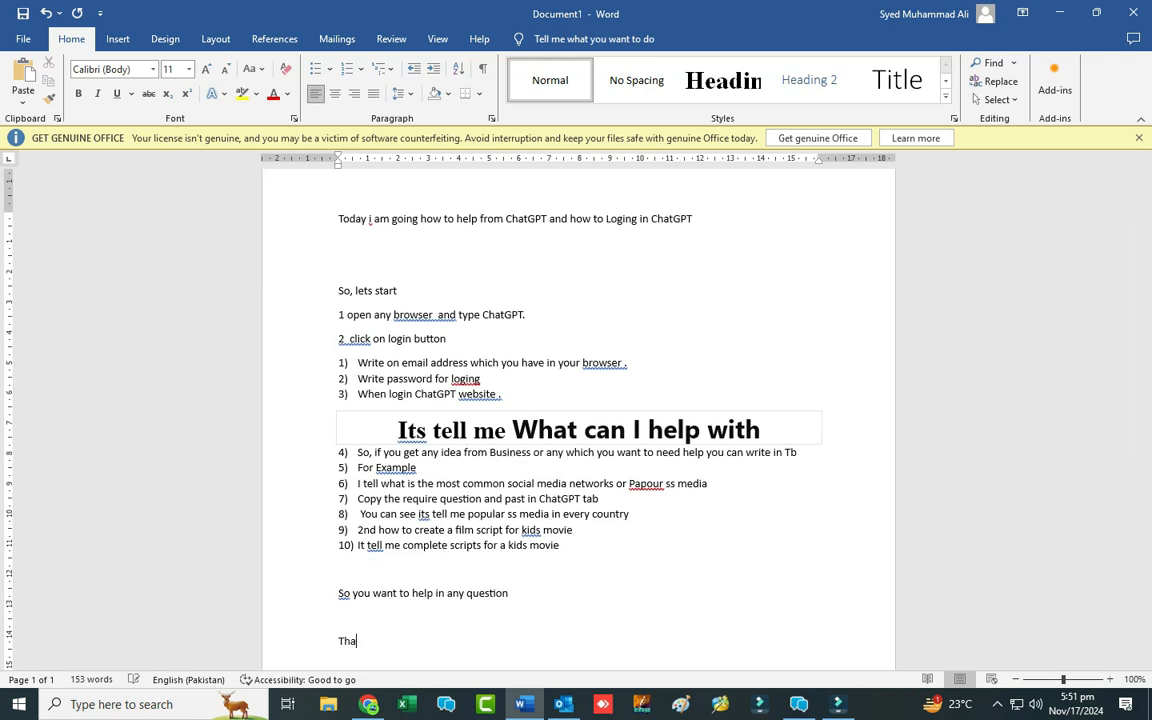
{"action": "type", "text": "nks for watching videto"}
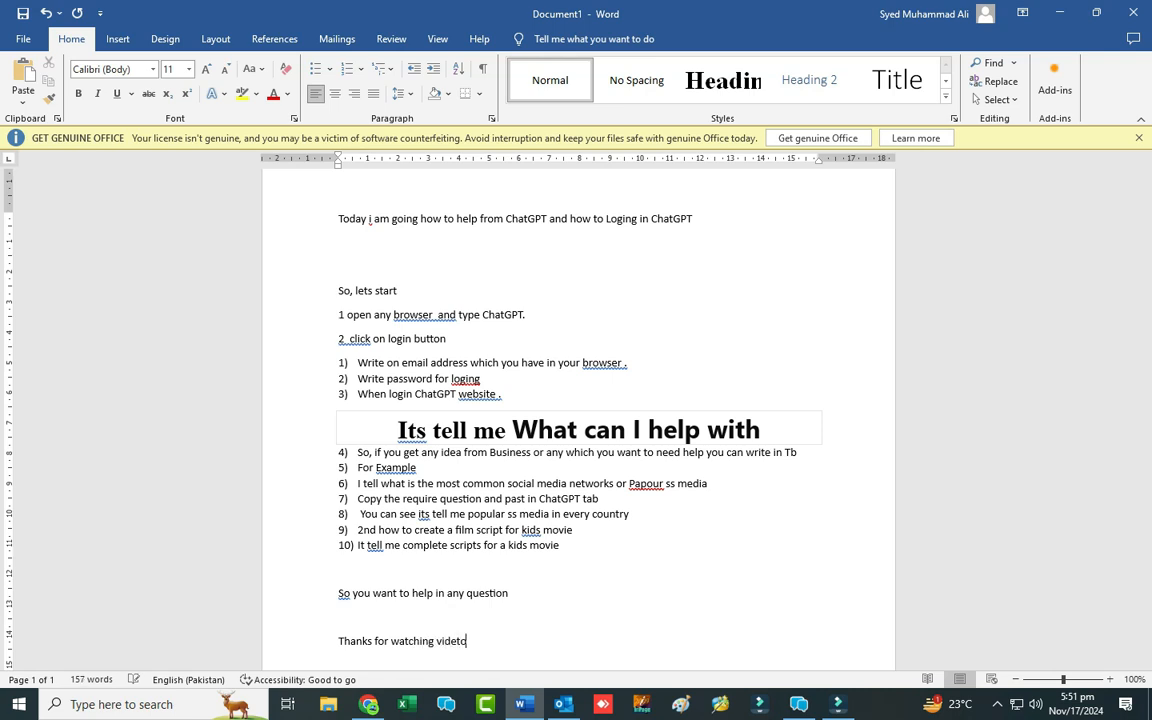
{"action": "scroll", "coordinate": [520, 570], "scroll_direction": "down", "scroll_amount": 1}
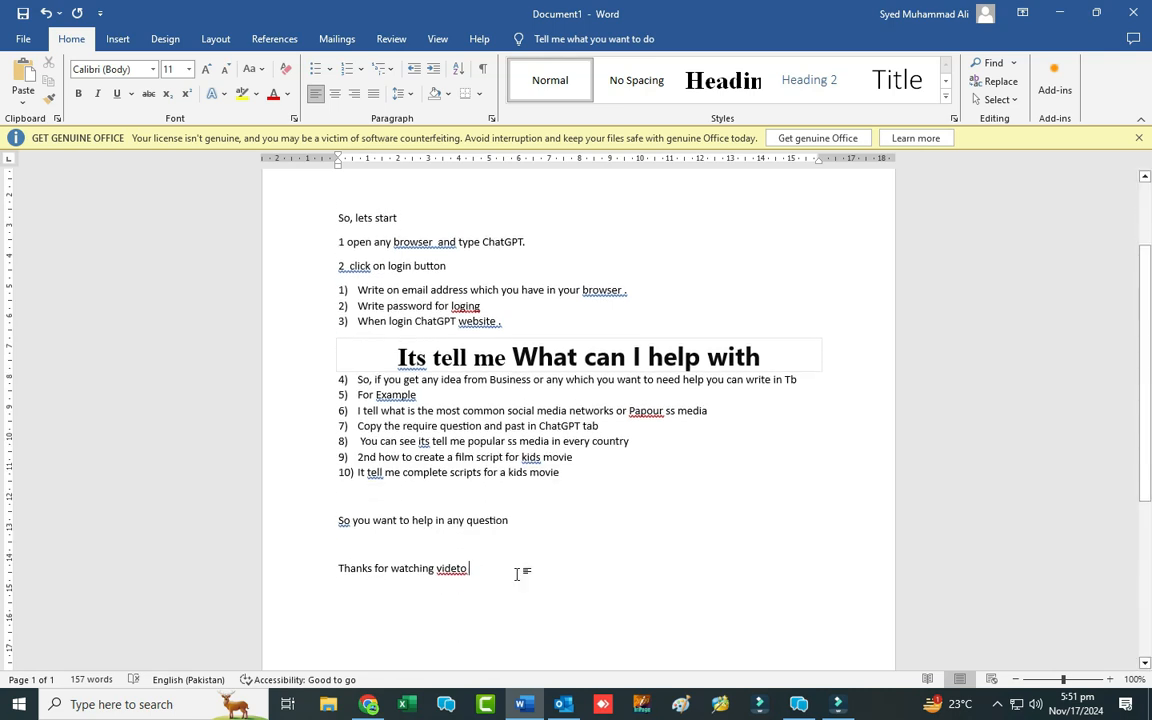
{"action": "right_click", "coordinate": [450, 564]}
{"action": "left_click", "coordinate": [396, 265]}
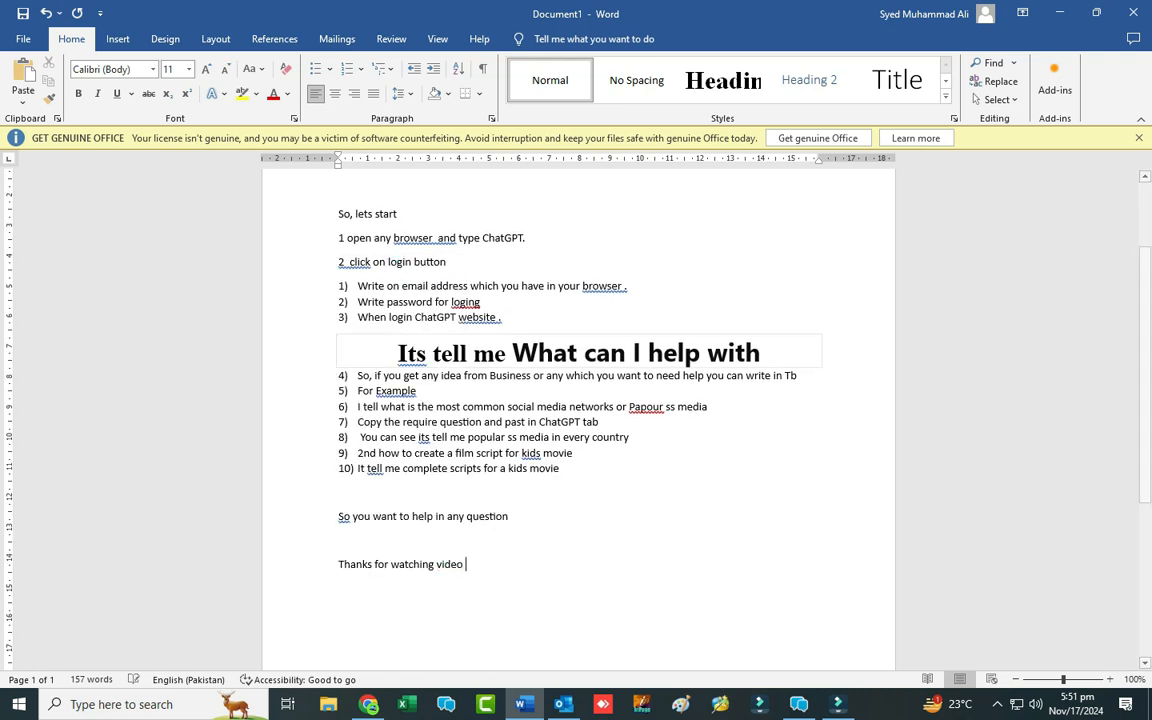
{"action": "type", "text": "we will meet in net"}
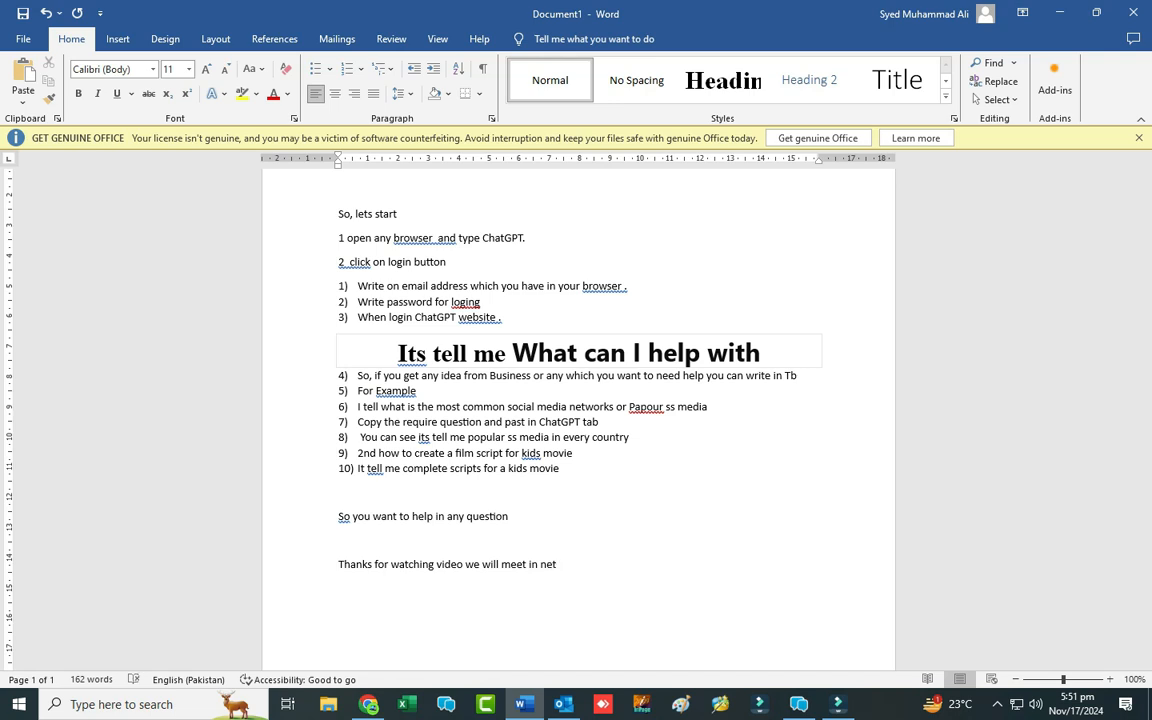
{"action": "type", "text": "deo"}
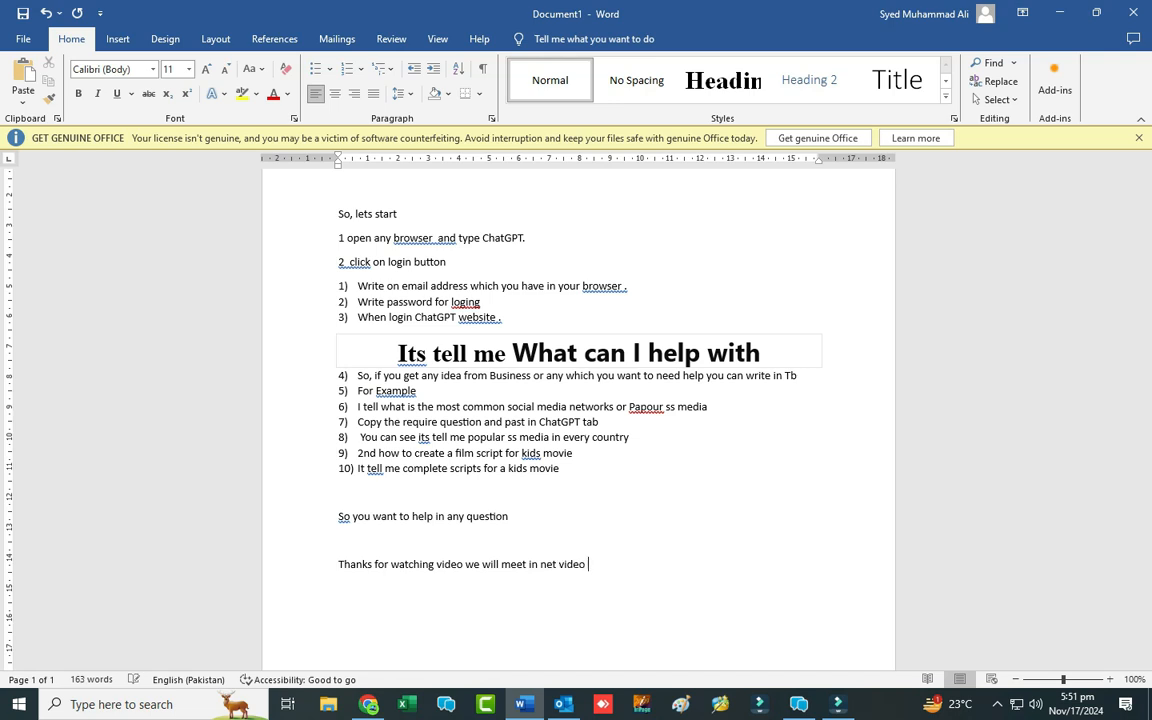